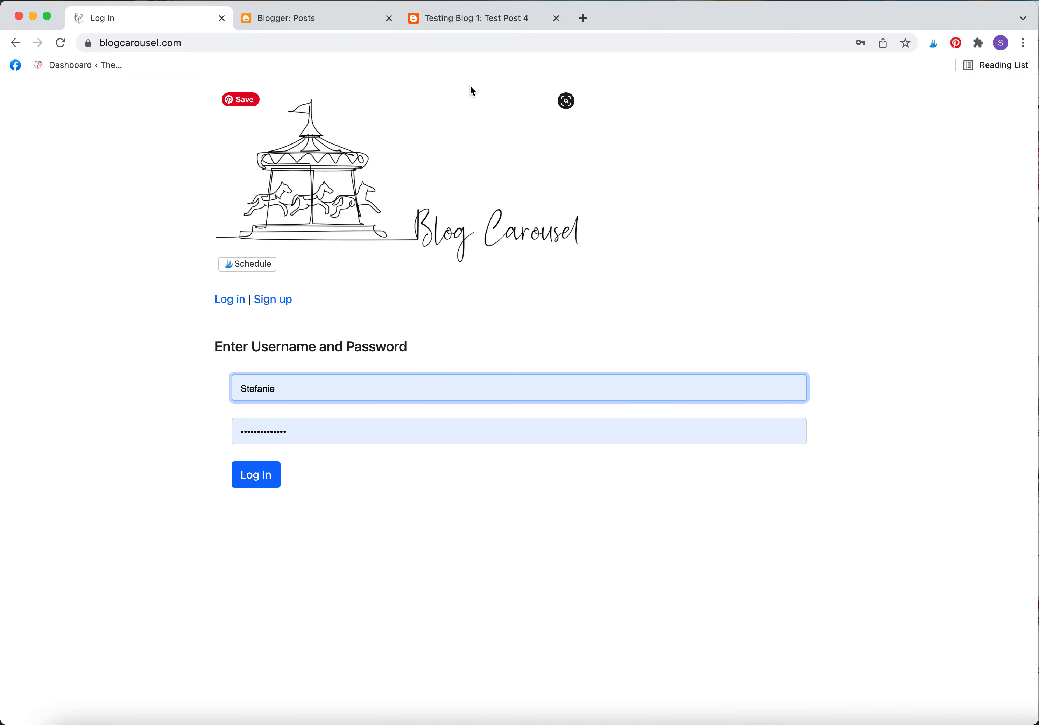
# Load the Test Hop's ?1013&addURL join link and log in to Blog Carousel.
pyautogui.click(480, 46)
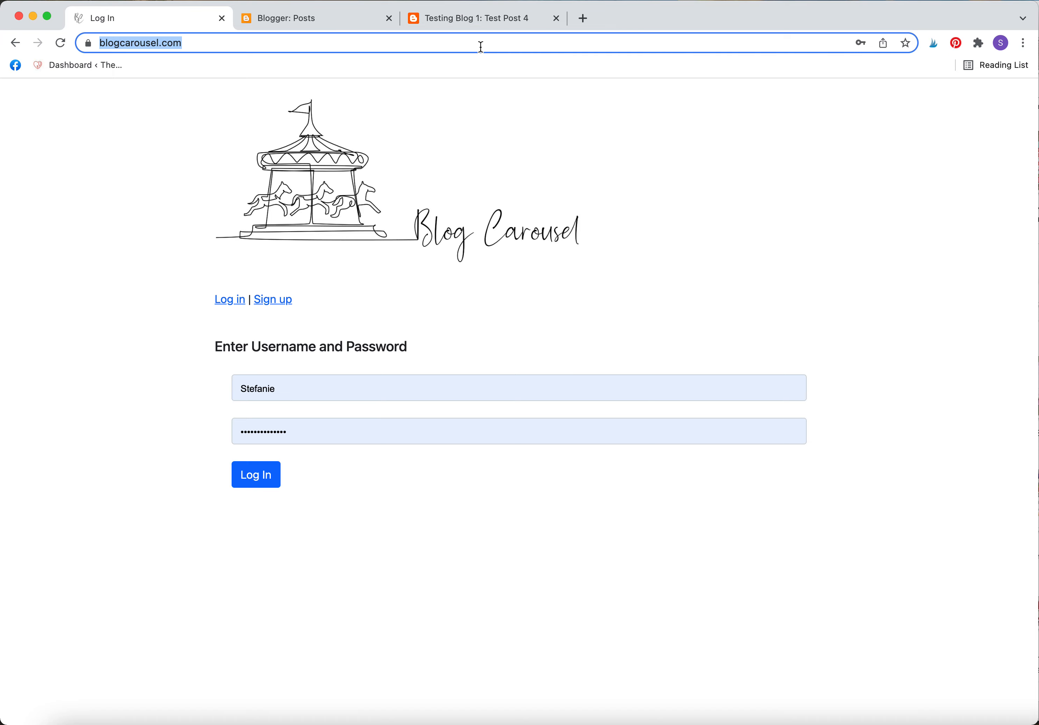
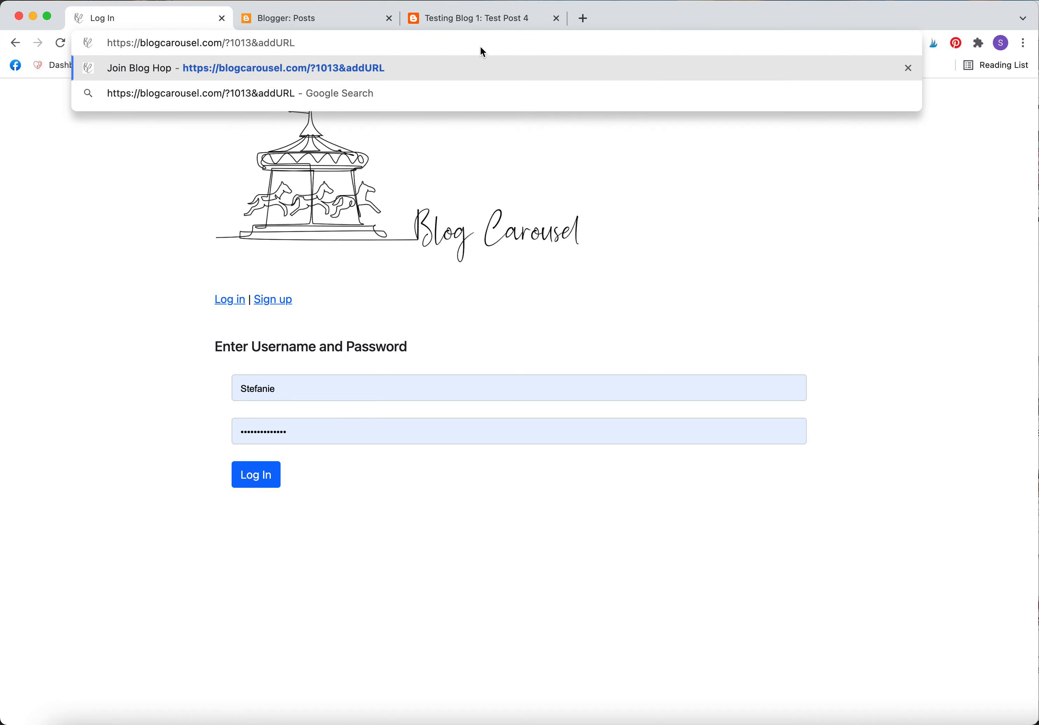
pyautogui.press('Return')
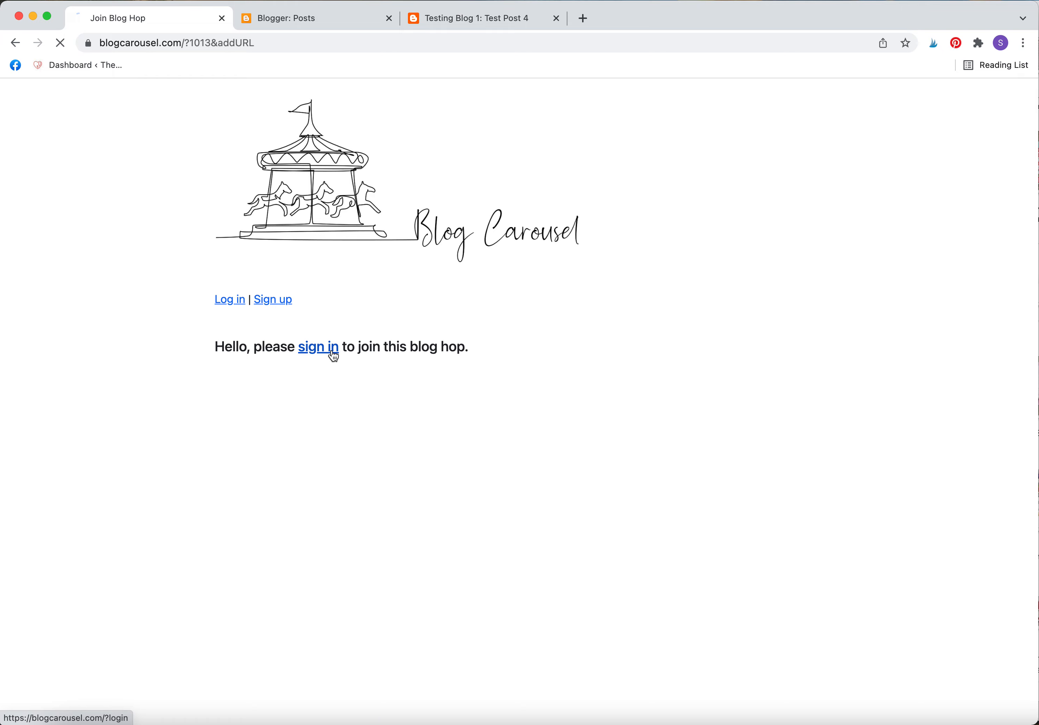
pyautogui.click(333, 347)
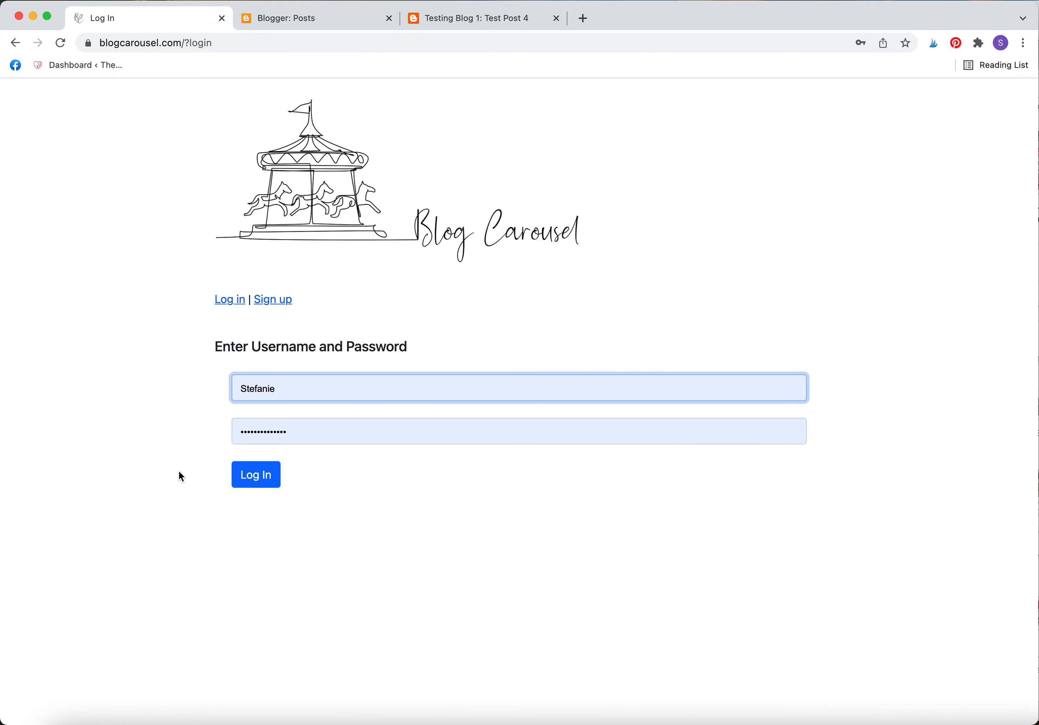
pyautogui.click(257, 482)
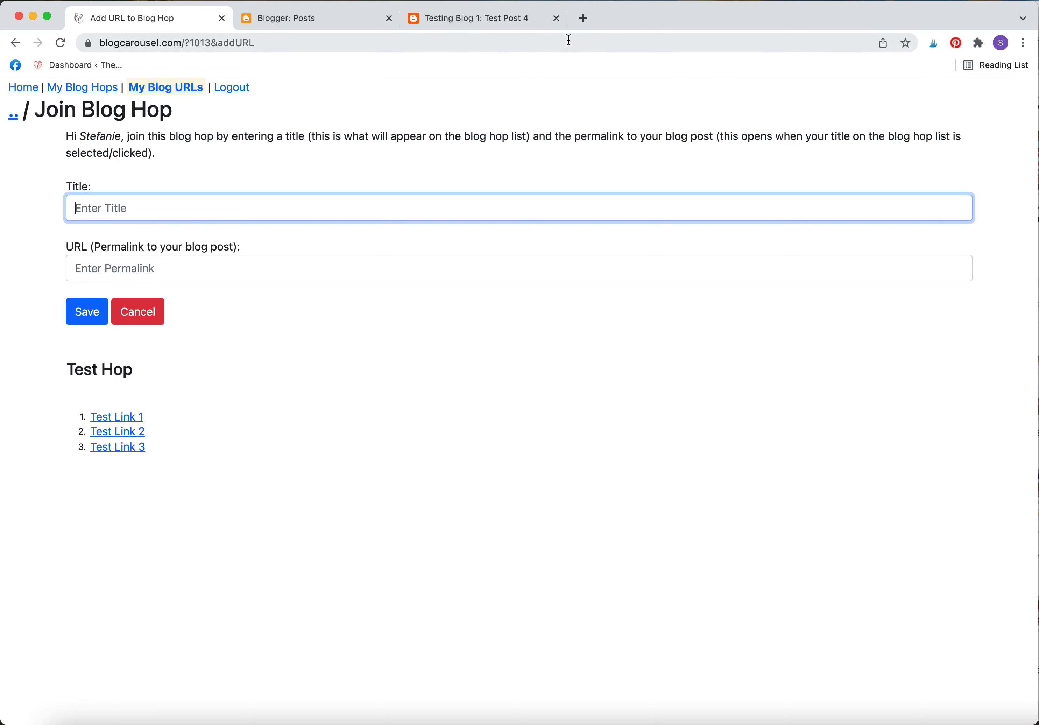
# Open Test Post 4 in Blogger's editor and expand its Permalink and Published on settings.
pyautogui.click(518, 22)
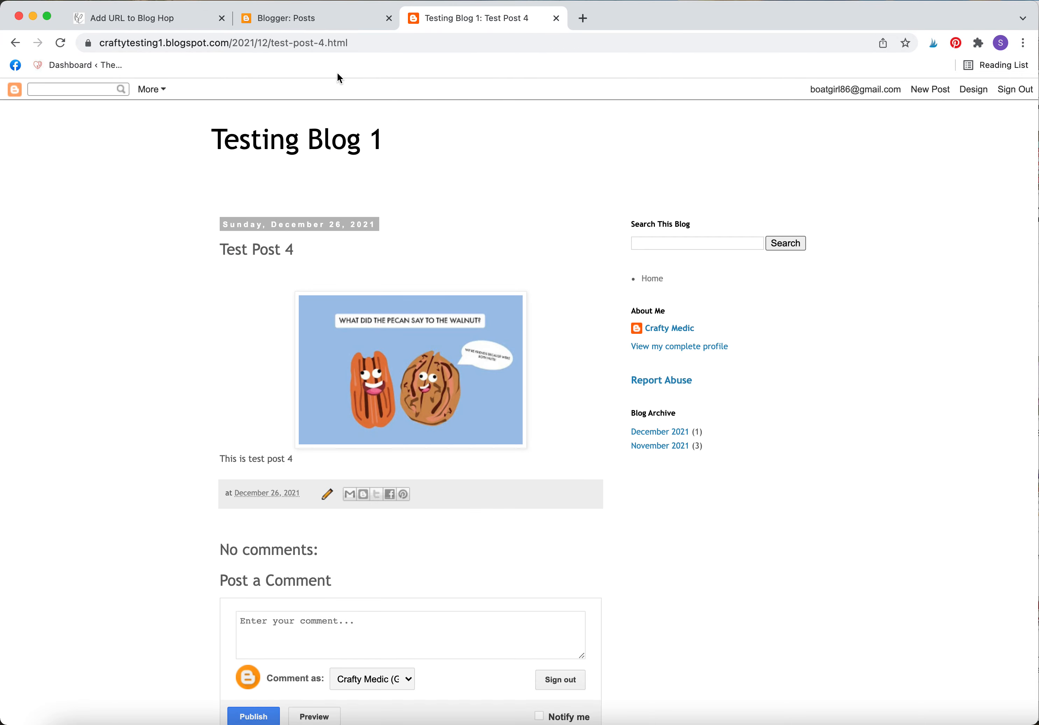
pyautogui.click(363, 44)
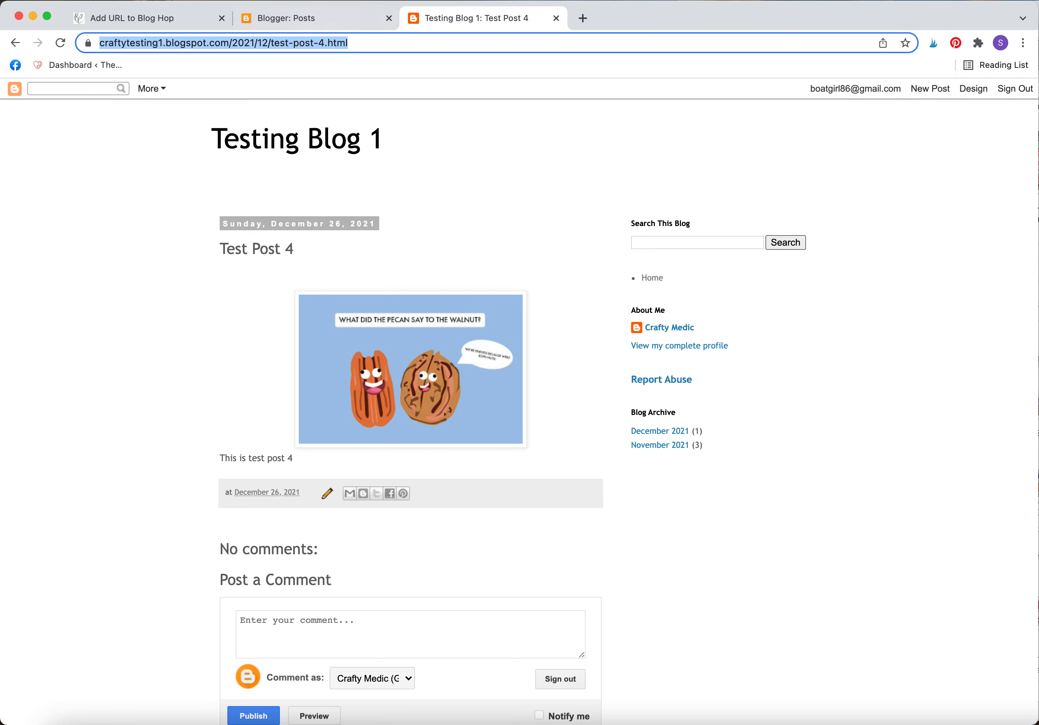
pyautogui.moveTo(122, 27)
pyautogui.click(330, 25)
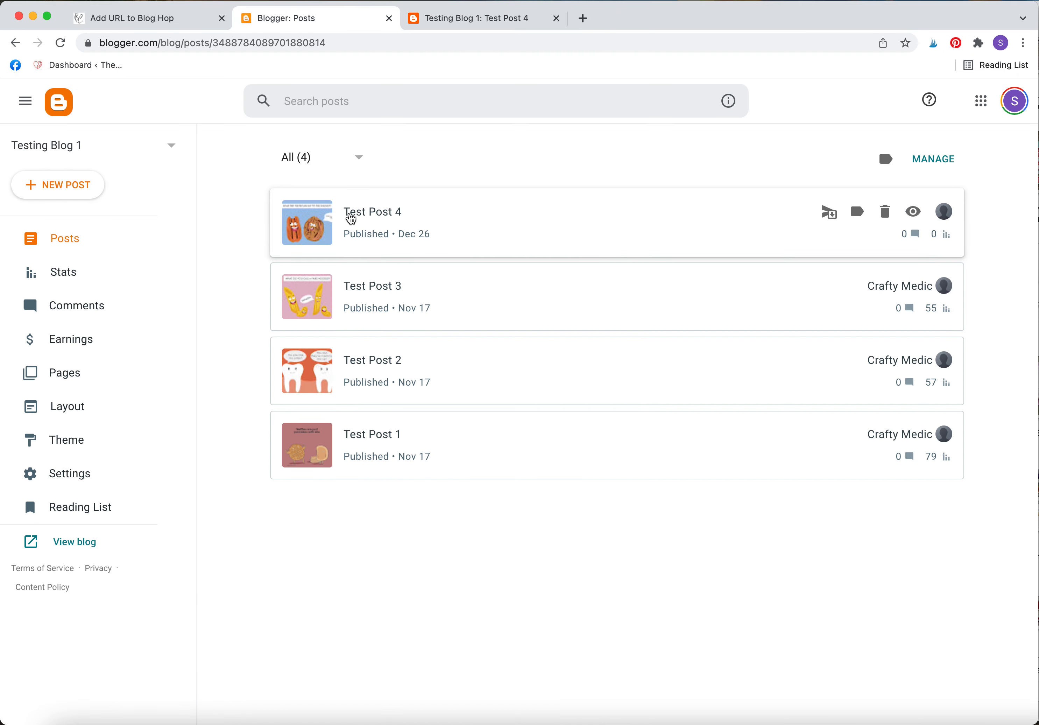
pyautogui.click(359, 215)
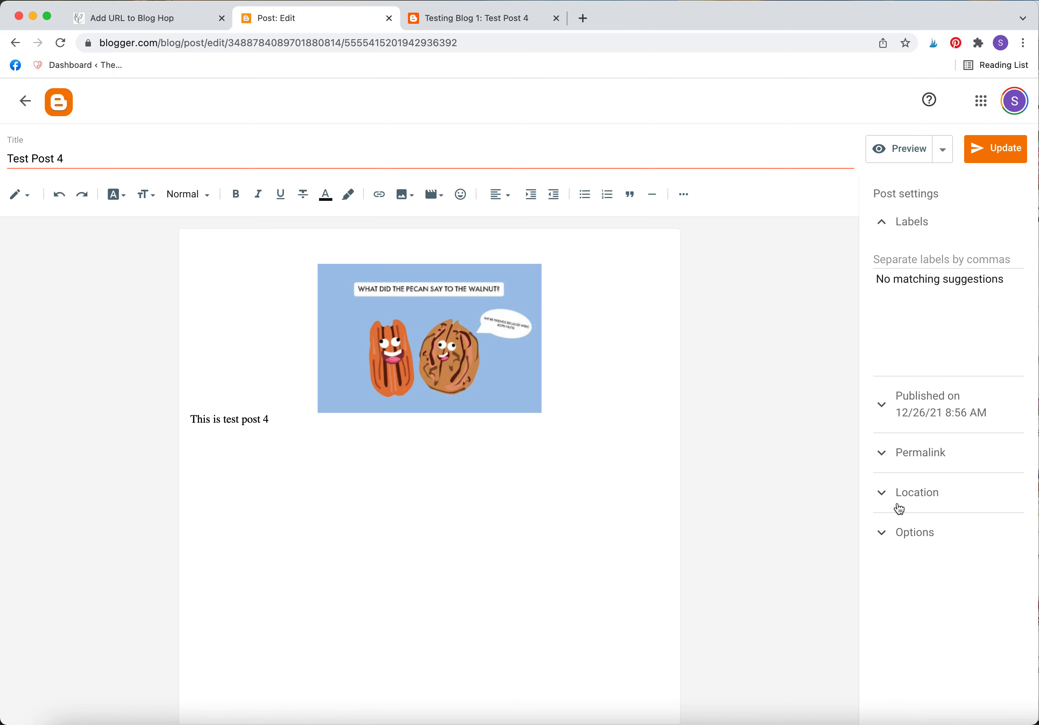
pyautogui.click(893, 455)
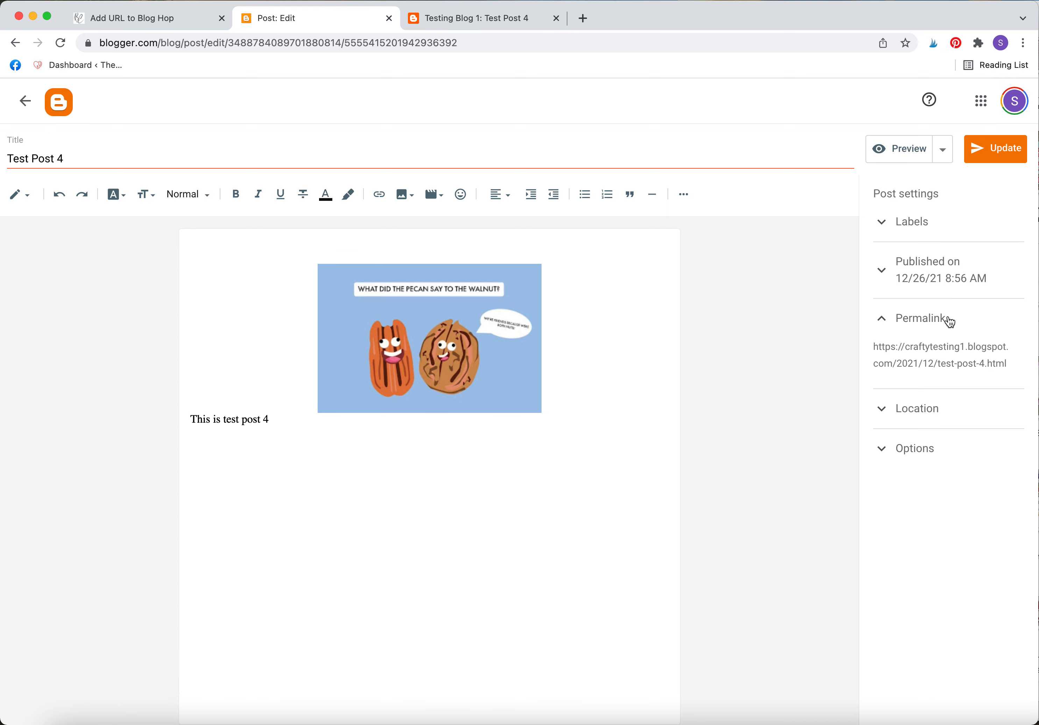
pyautogui.click(910, 276)
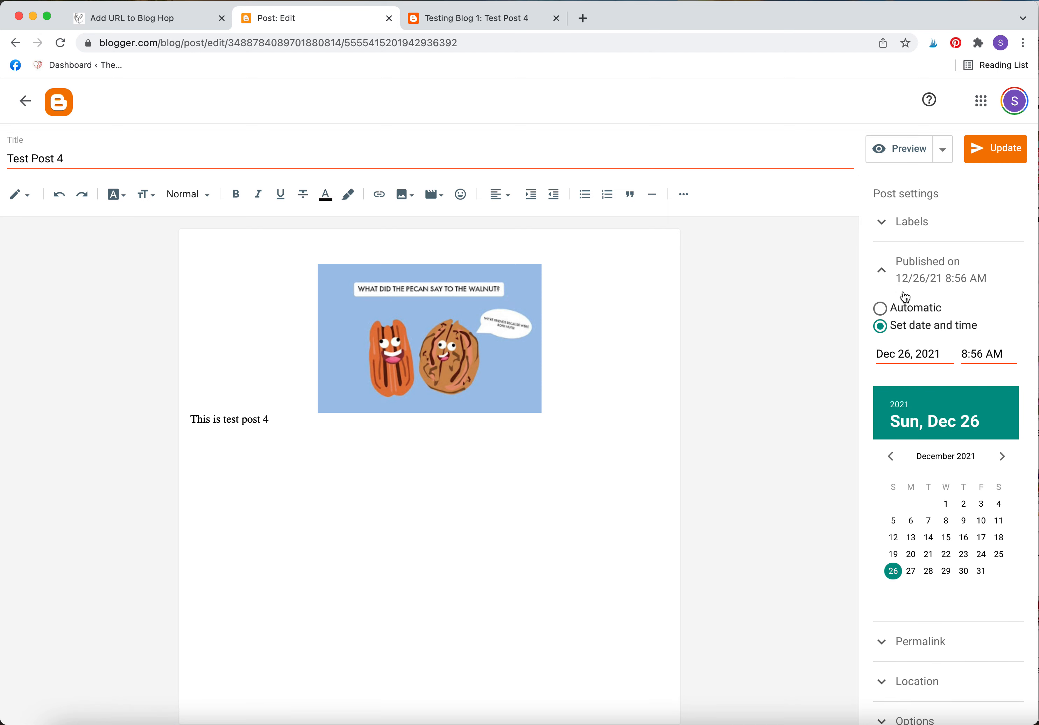
# Try Dec 29 as the publish date, revert it to Dec 26, and check the post actions list.
pyautogui.click(945, 572)
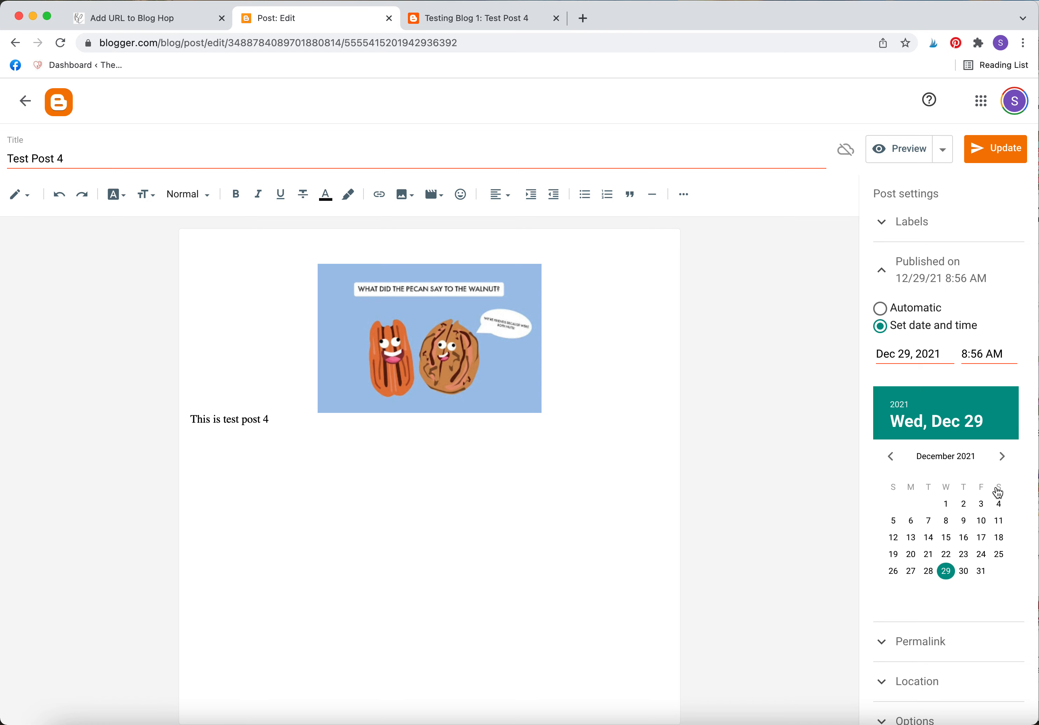
pyautogui.click(892, 571)
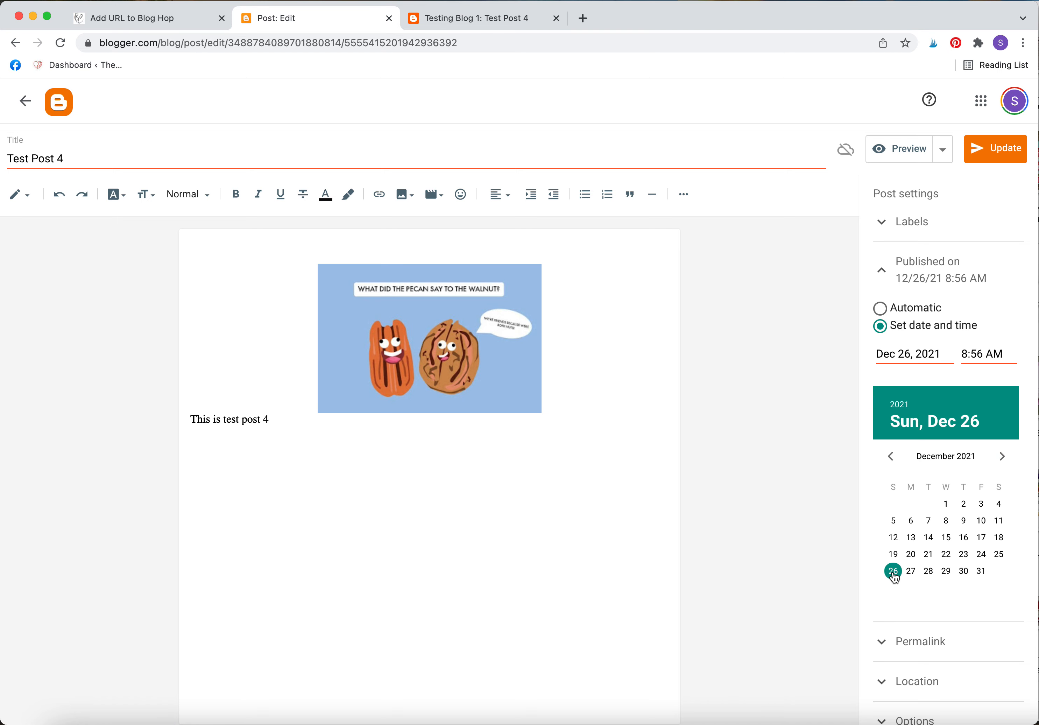
pyautogui.click(943, 150)
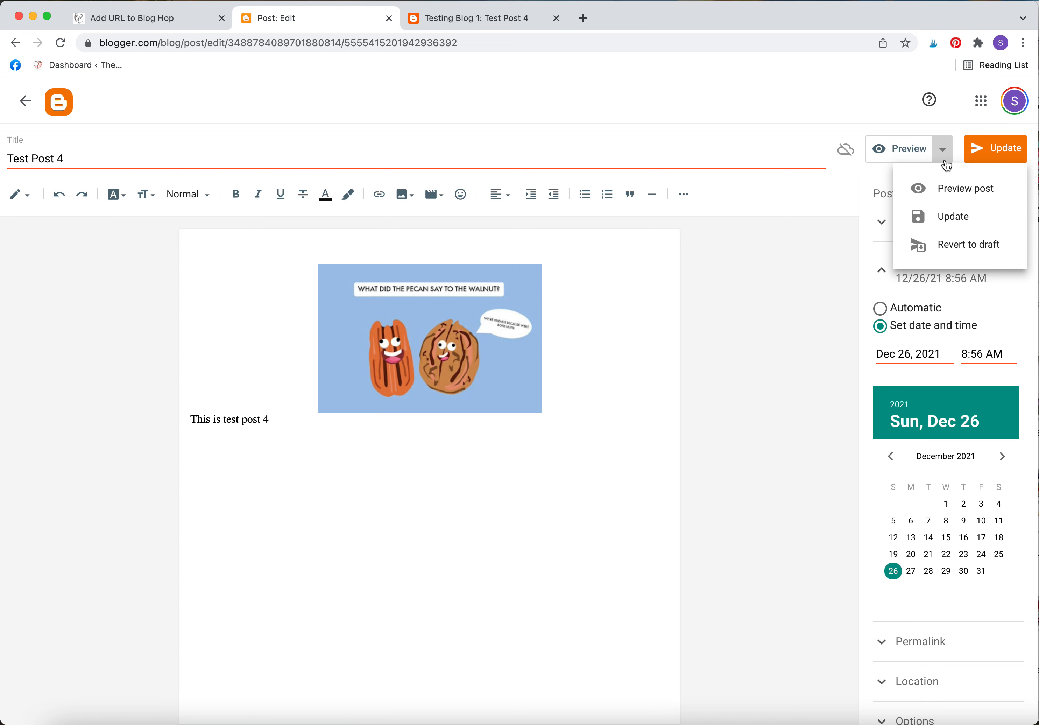
pyautogui.click(945, 161)
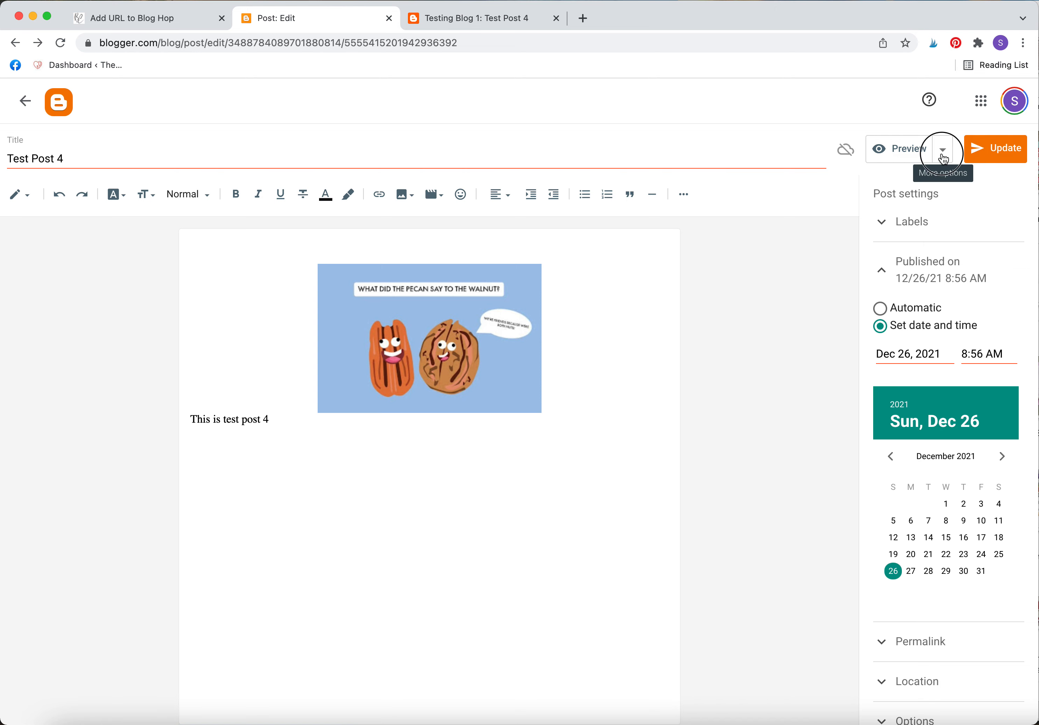
pyautogui.click(944, 159)
pyautogui.click(941, 149)
# Copy Test Post 4's permalink URL and paste it into the Join Blog Hop form.
pyautogui.scroll(-1, 885, 271)
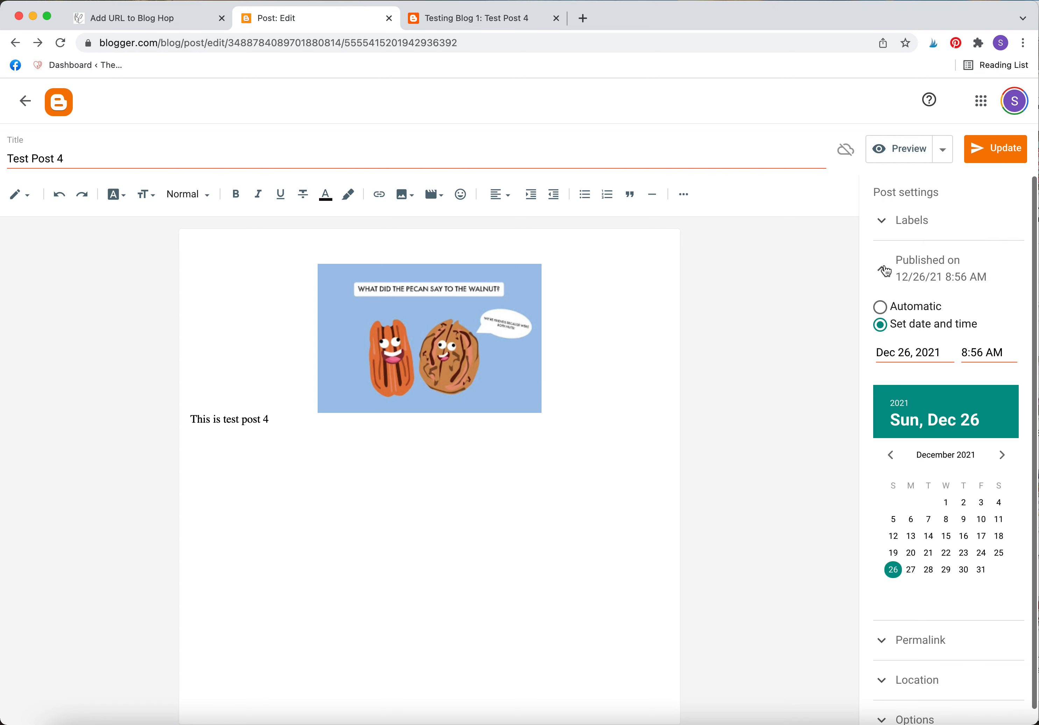
pyautogui.click(885, 271)
pyautogui.click(887, 323)
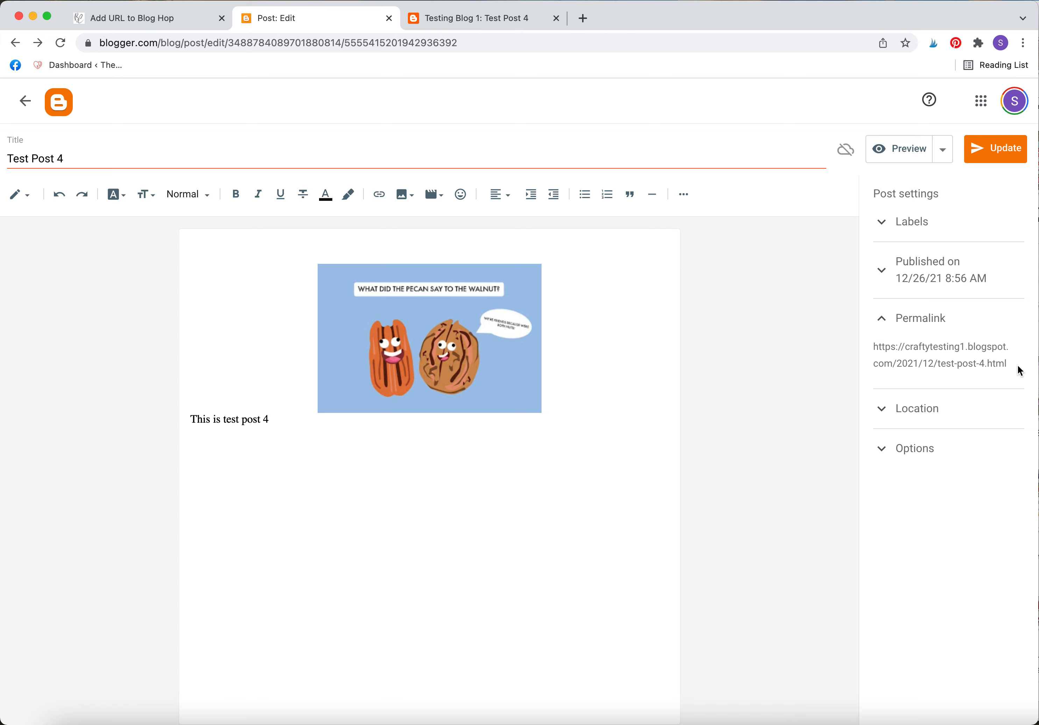
pyautogui.moveTo(1019, 370); pyautogui.dragTo(872, 347)
pyautogui.press('super+c')
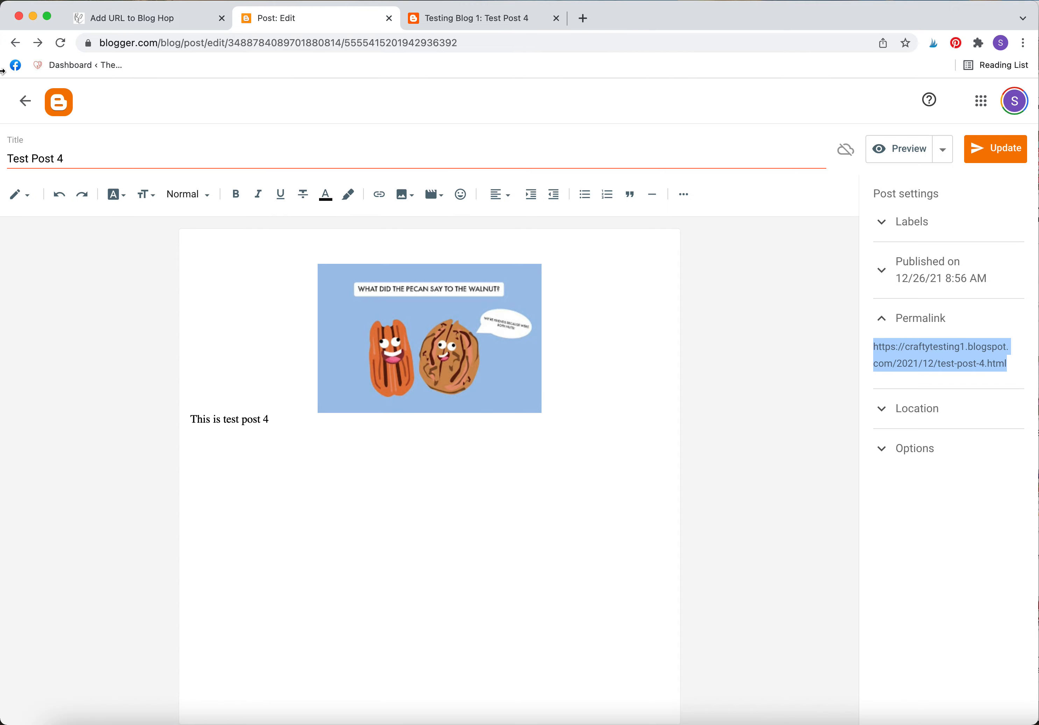
pyautogui.click(128, 19)
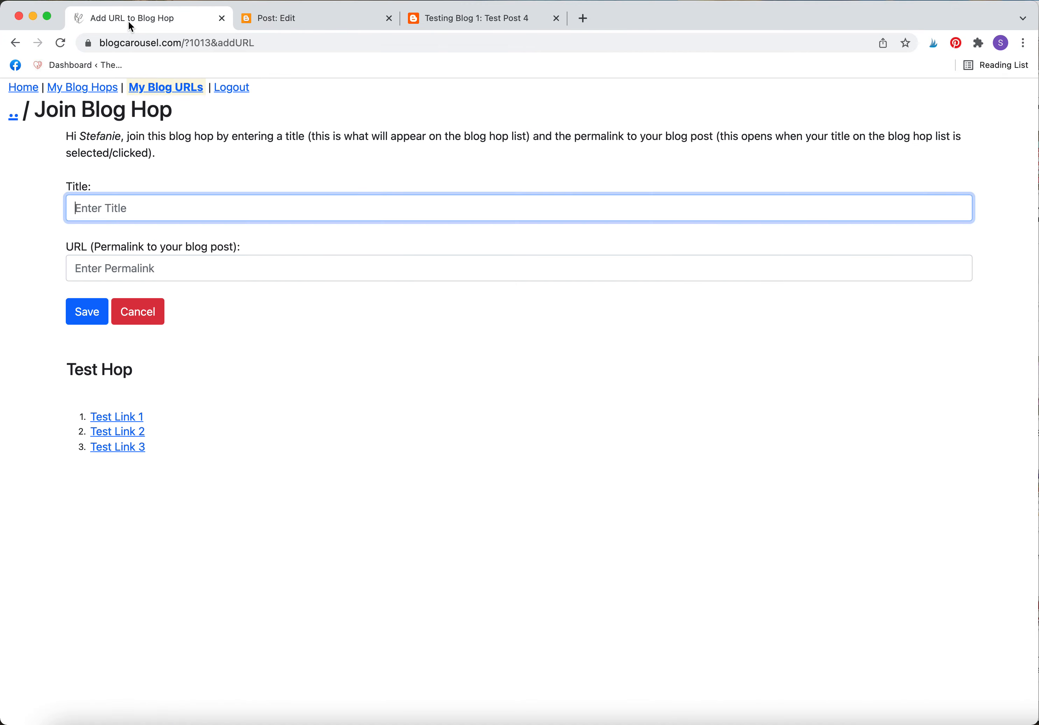
pyautogui.click(136, 267)
pyautogui.press('super+v')
# Enter 'Test Link 4' as the title, then replace it with another blog's name and country.
pyautogui.click(139, 208)
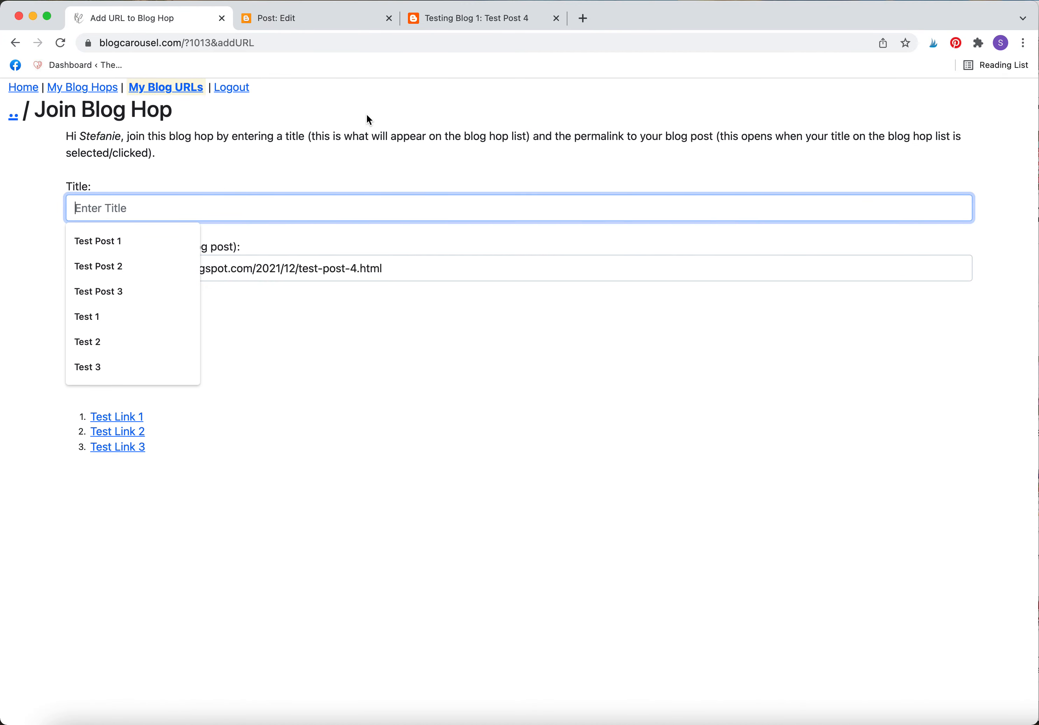
pyautogui.write('Test Lin')
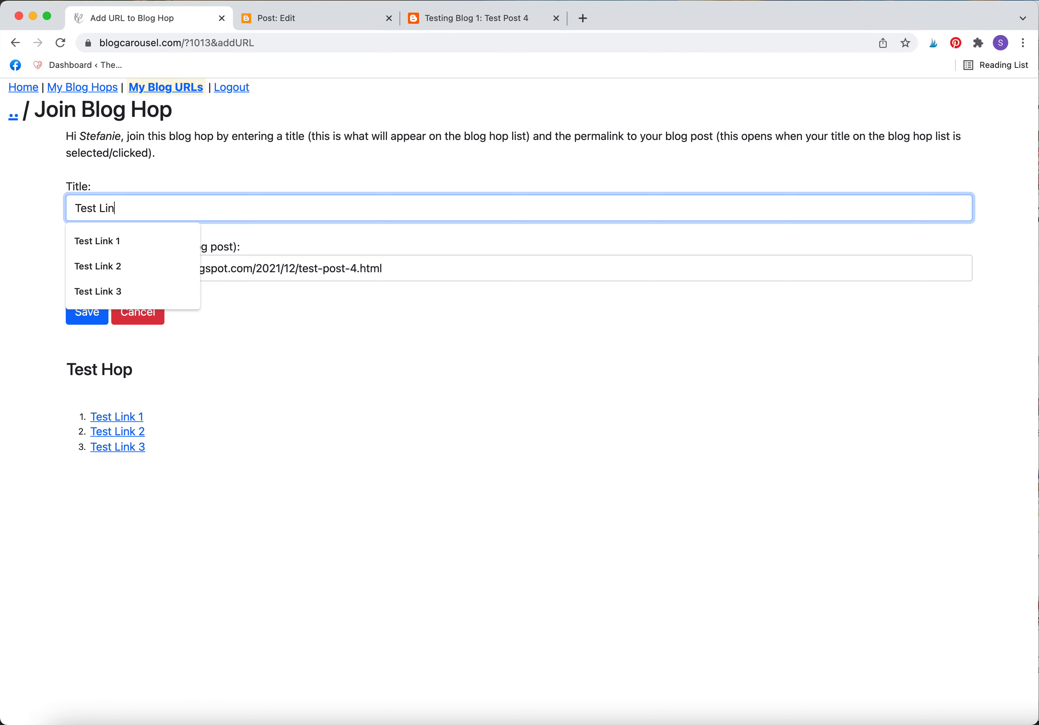
pyautogui.write('k 4')
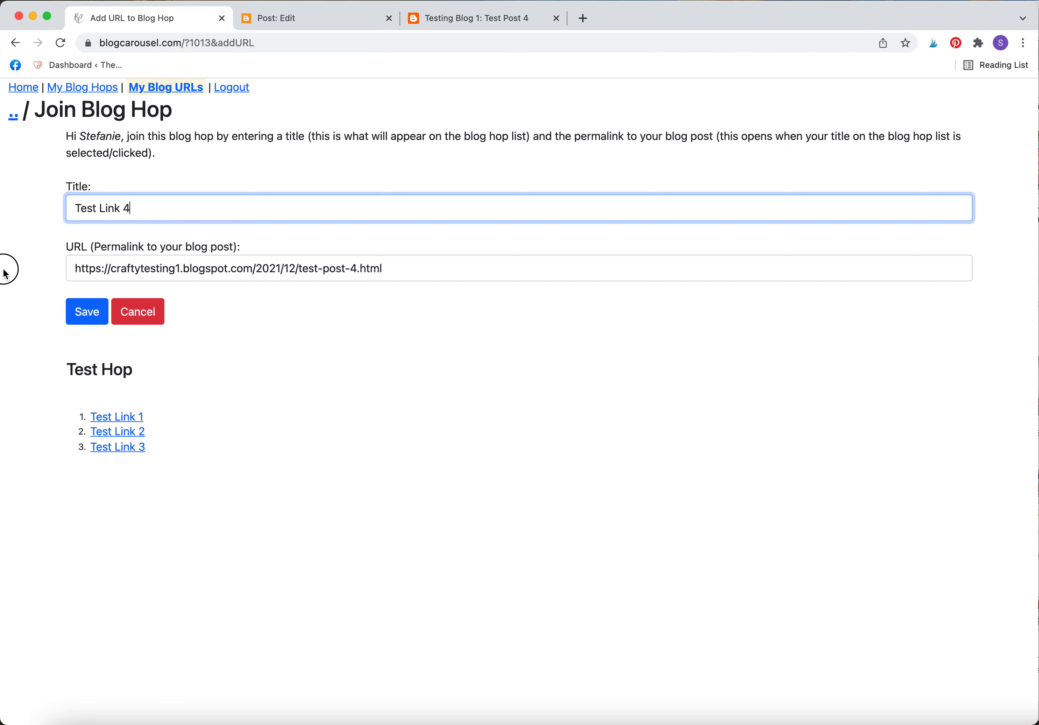
pyautogui.click(24, 253)
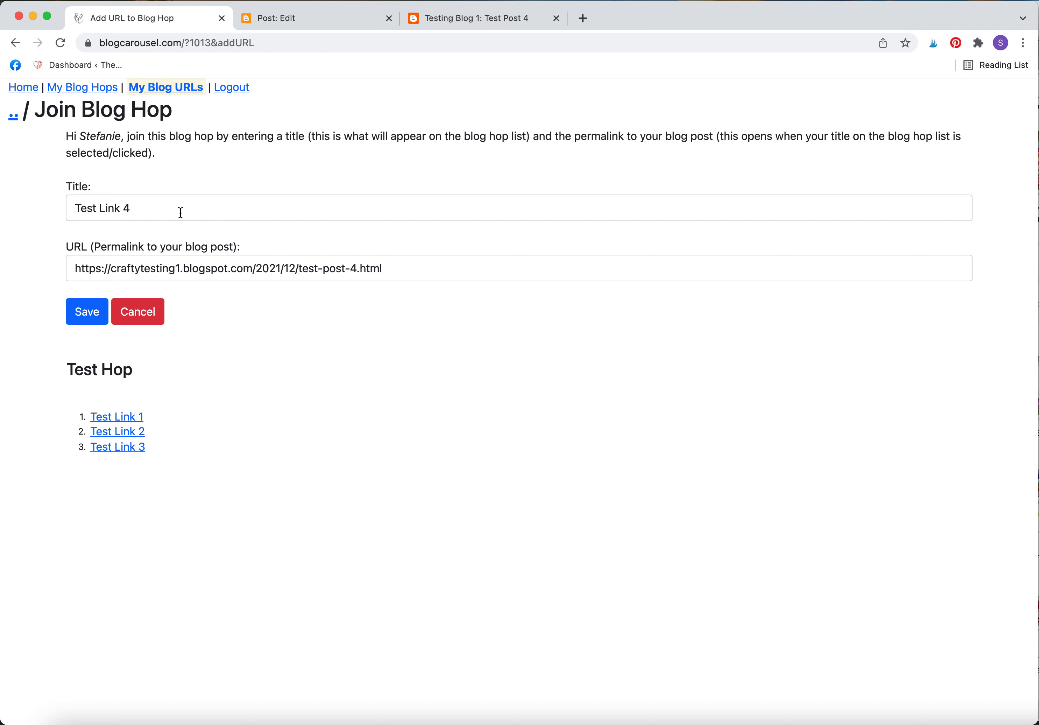
pyautogui.moveTo(180, 213); pyautogui.dragTo(5, 200)
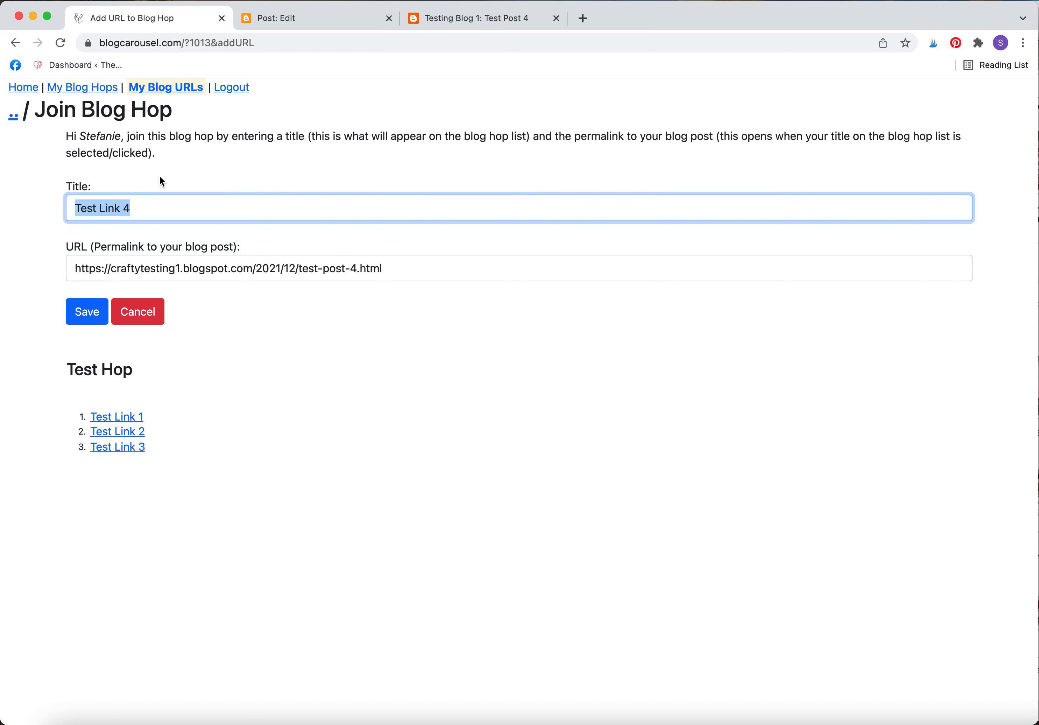
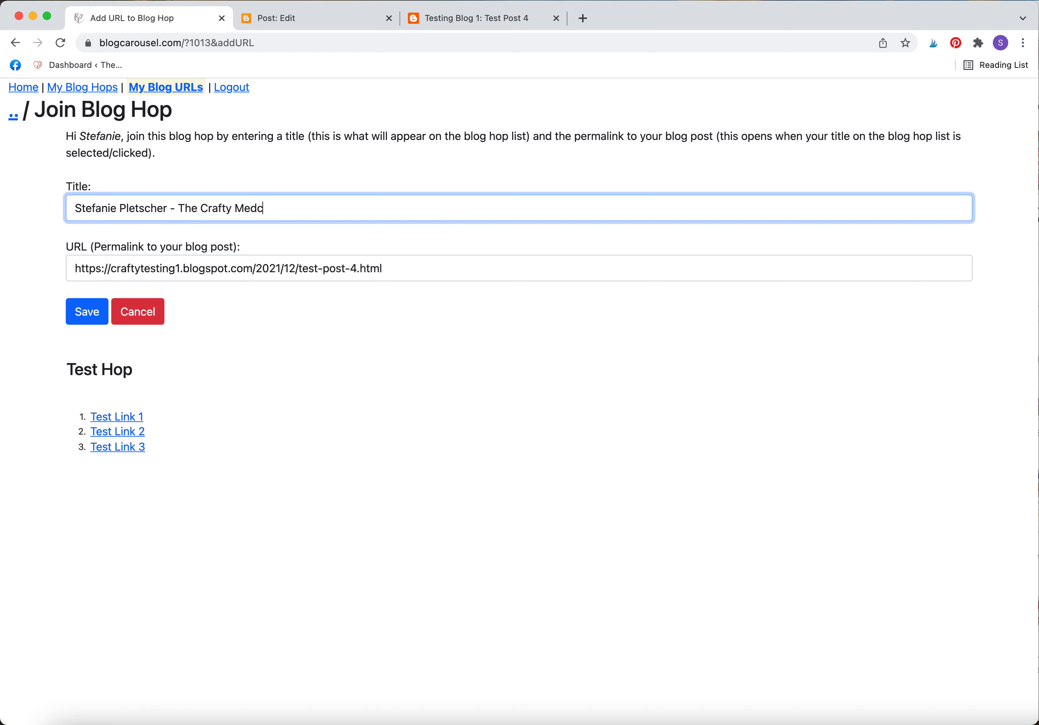
pyautogui.write('ic (Canada)')
# Restore the title to 'Test Link 4' and save the Test Hop entry.
pyautogui.moveTo(331, 211); pyautogui.dragTo(5, 145)
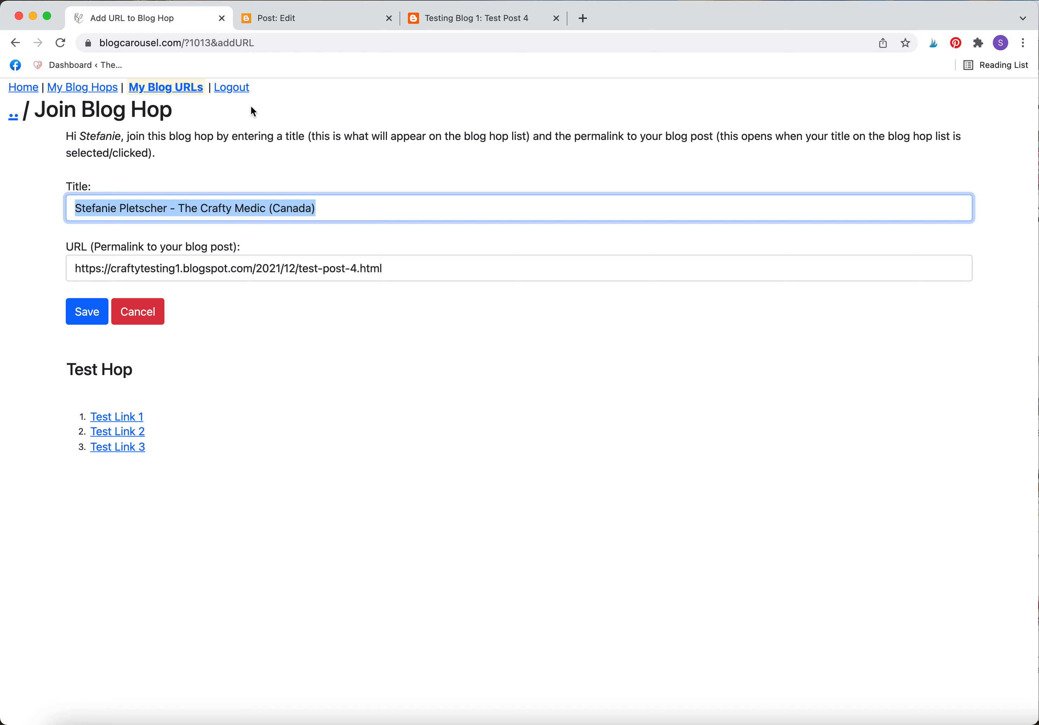
pyautogui.write('Test Link ')
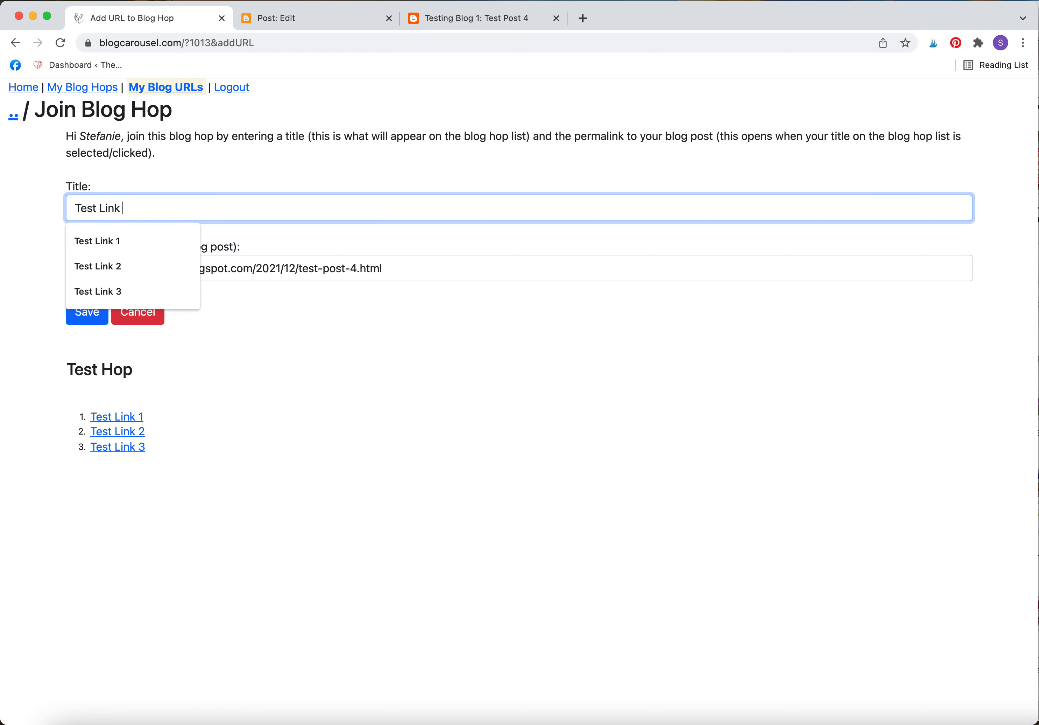
pyautogui.write('4')
pyautogui.click(329, 448)
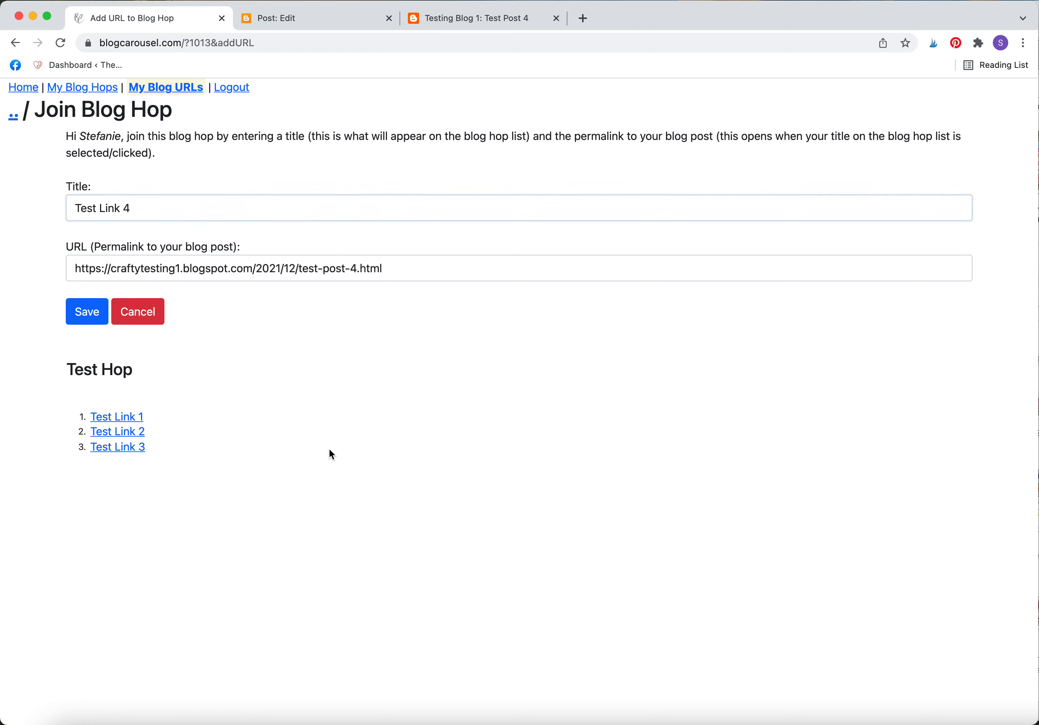
pyautogui.click(91, 317)
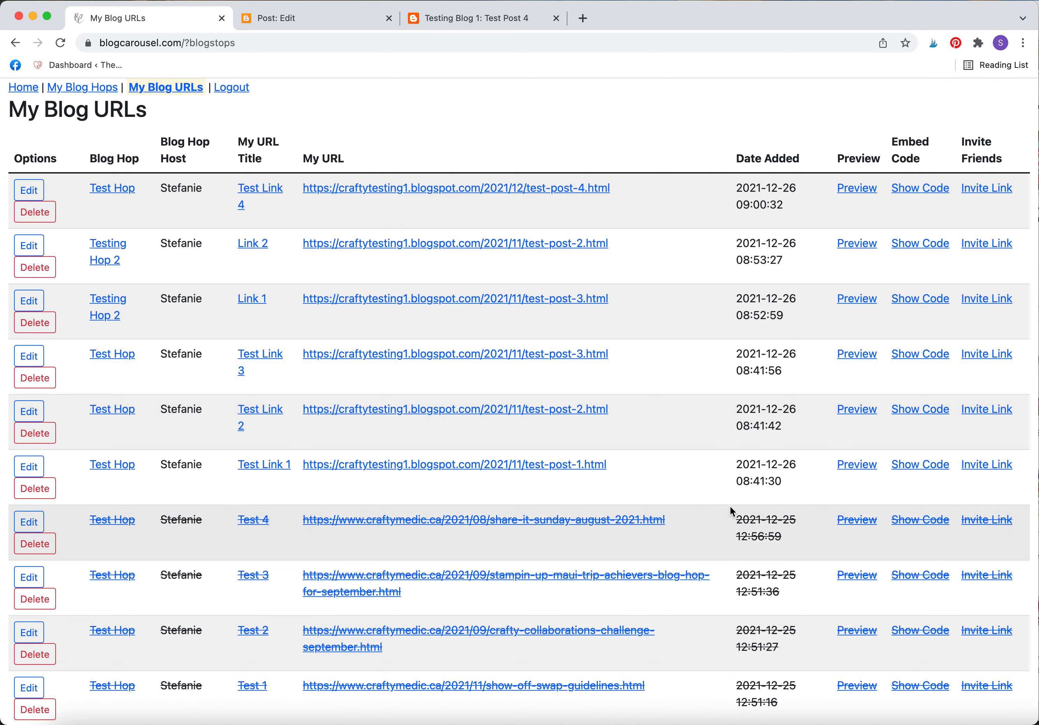
# Show the Test Link 4 embed code in My Blog URLs, then return to the Test Post 4 editor.
pyautogui.scroll(-1, 699, 196)
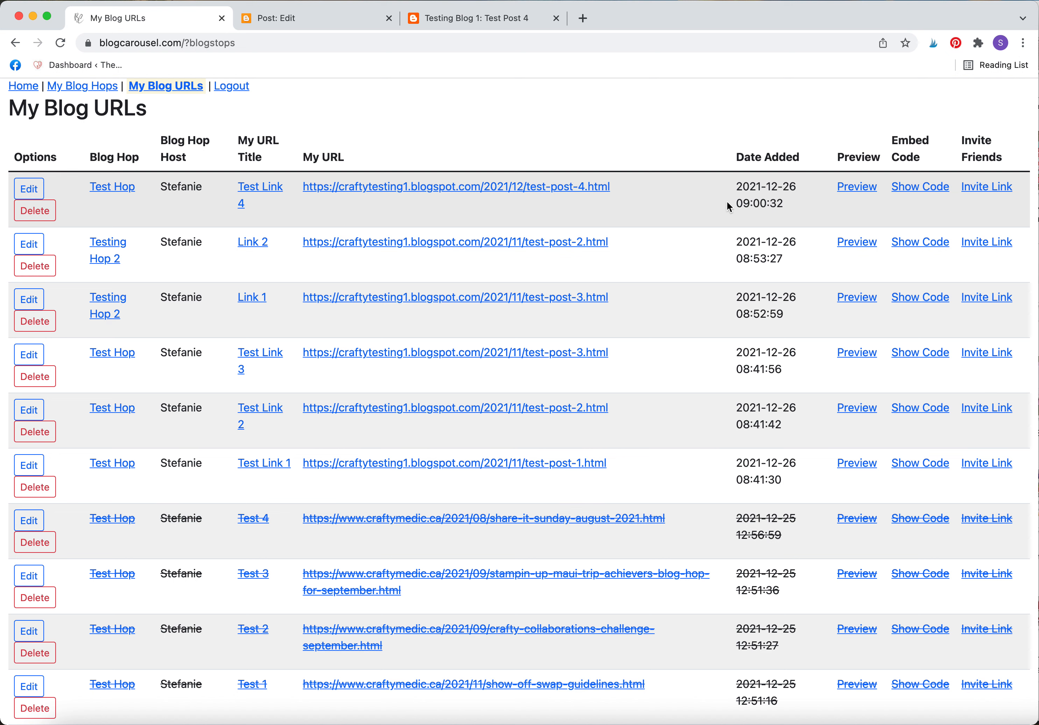
pyautogui.click(918, 196)
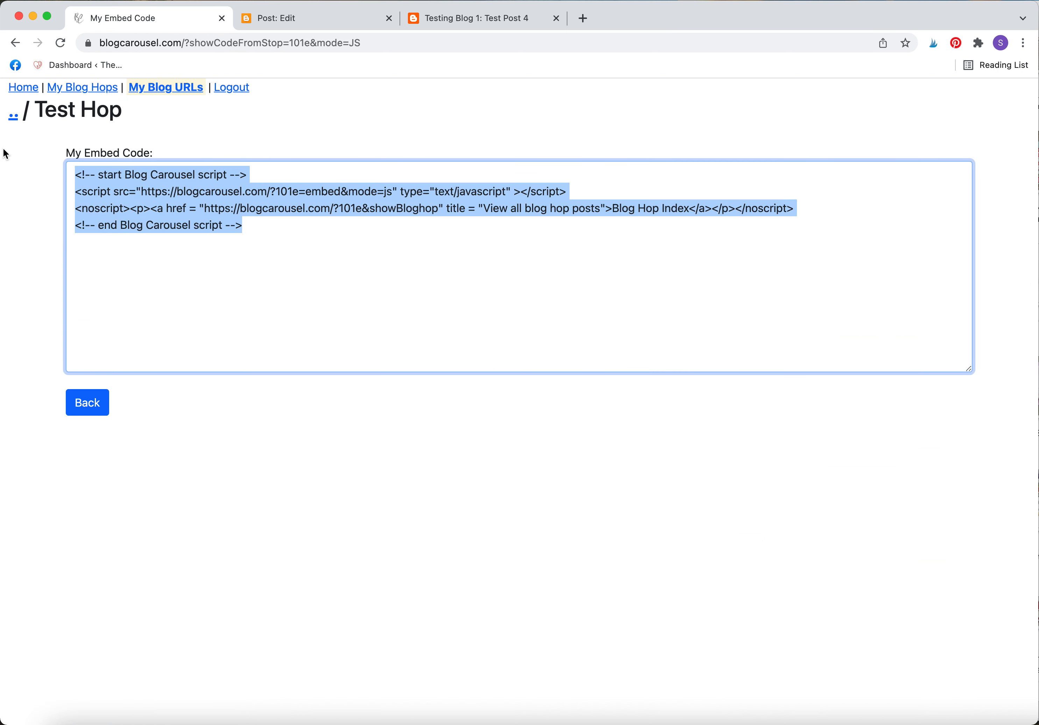
pyautogui.click(338, 19)
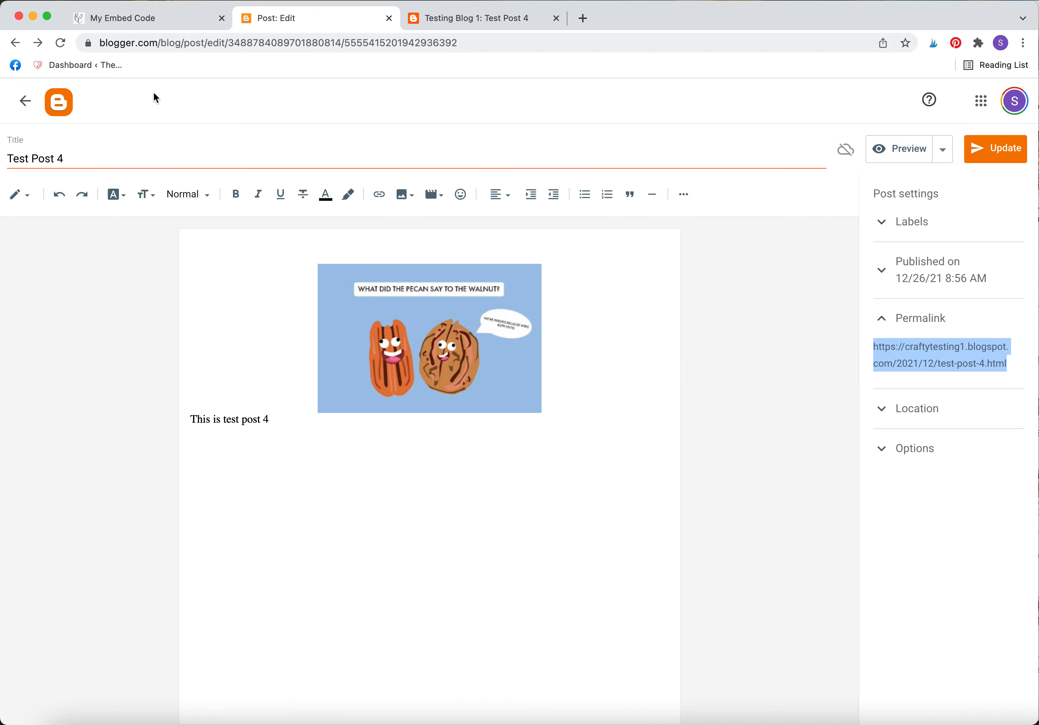
# Paste the Blog Carousel embed script on a new line in Test Post 4's HTML, update, and view it.
pyautogui.click(336, 496)
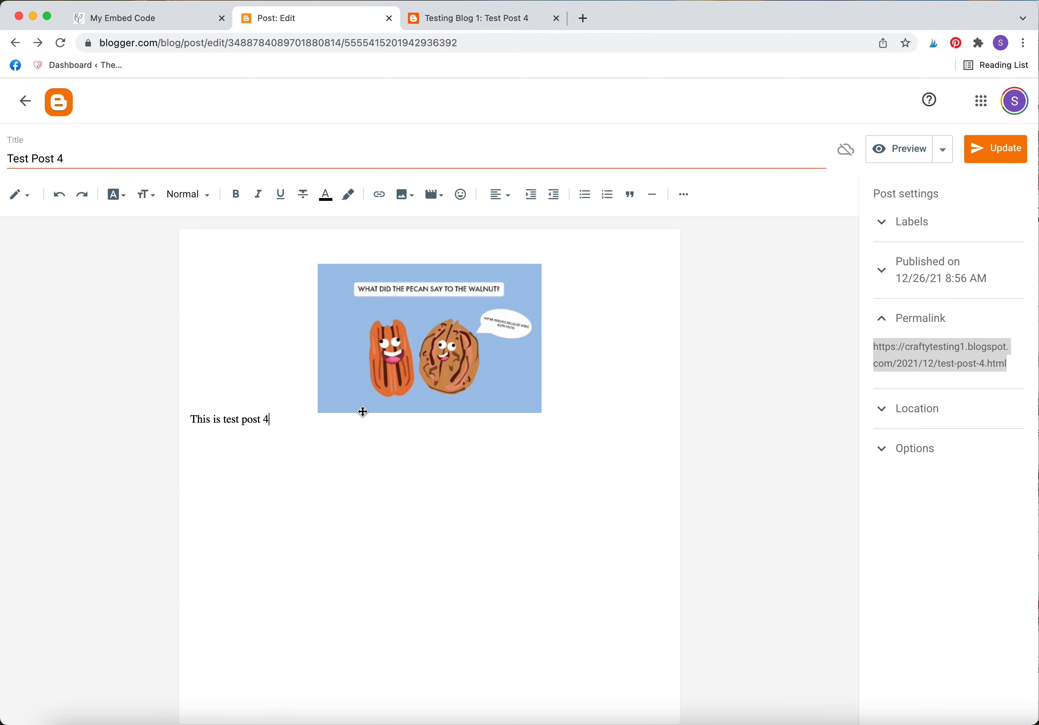
pyautogui.click(31, 201)
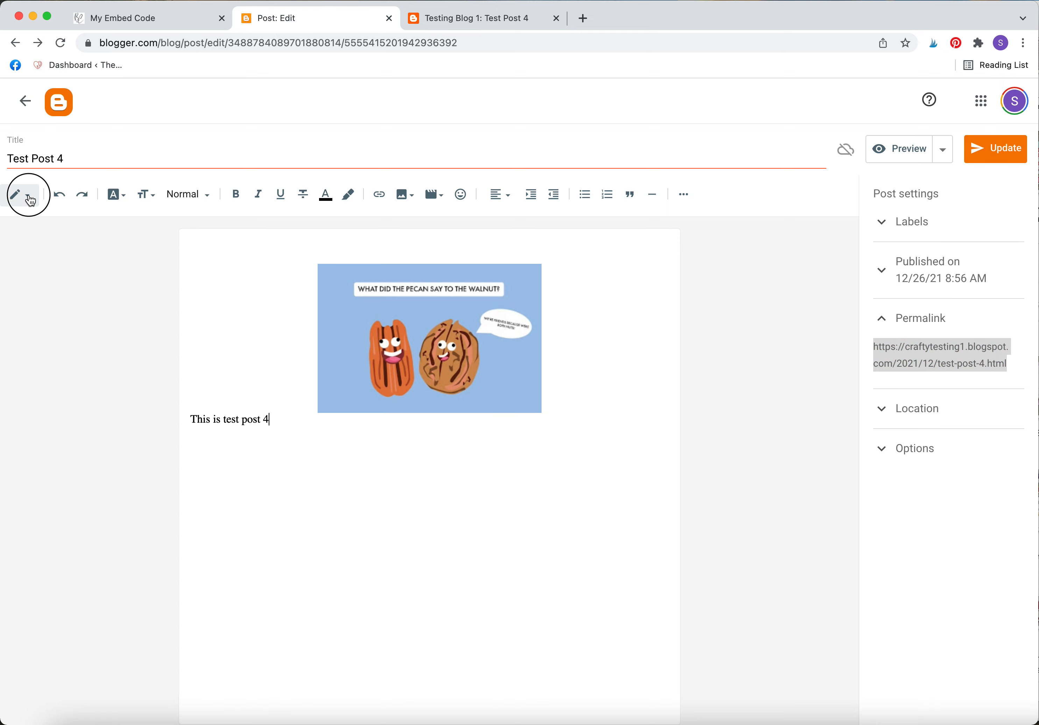
pyautogui.click(43, 172)
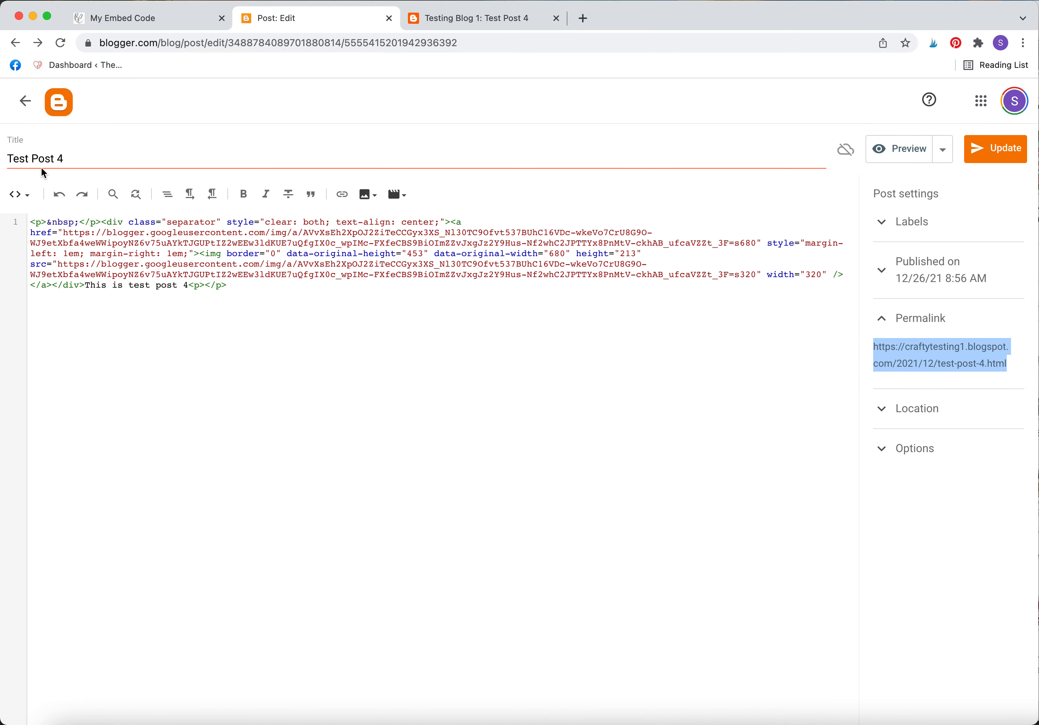
pyautogui.press('Return')
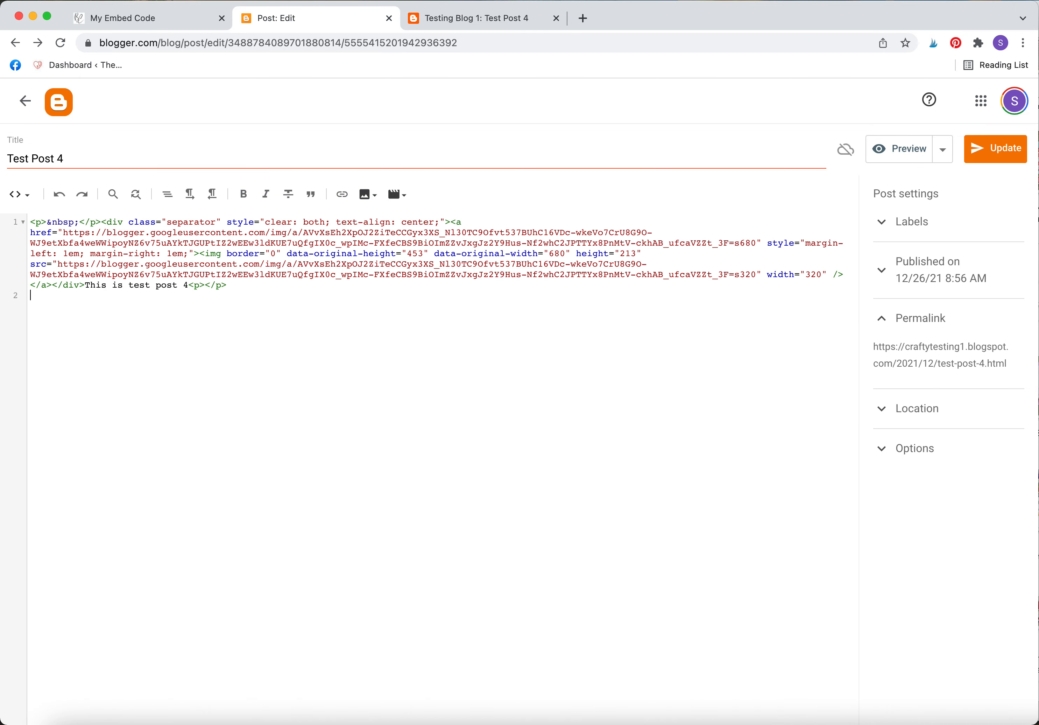
pyautogui.write('<!-- start Blog Carousel script --> <script src="https://blogcarousel.com/?101e=embed&mode=js" type="text/javascript" ></script> <noscript><p><a href = "https://blogcarousel.com/?101e&showBloghop" title = "View all blog hop posts">Blog Hop Index</a></p></noscript> <!-- end Blog Carousel script -->')
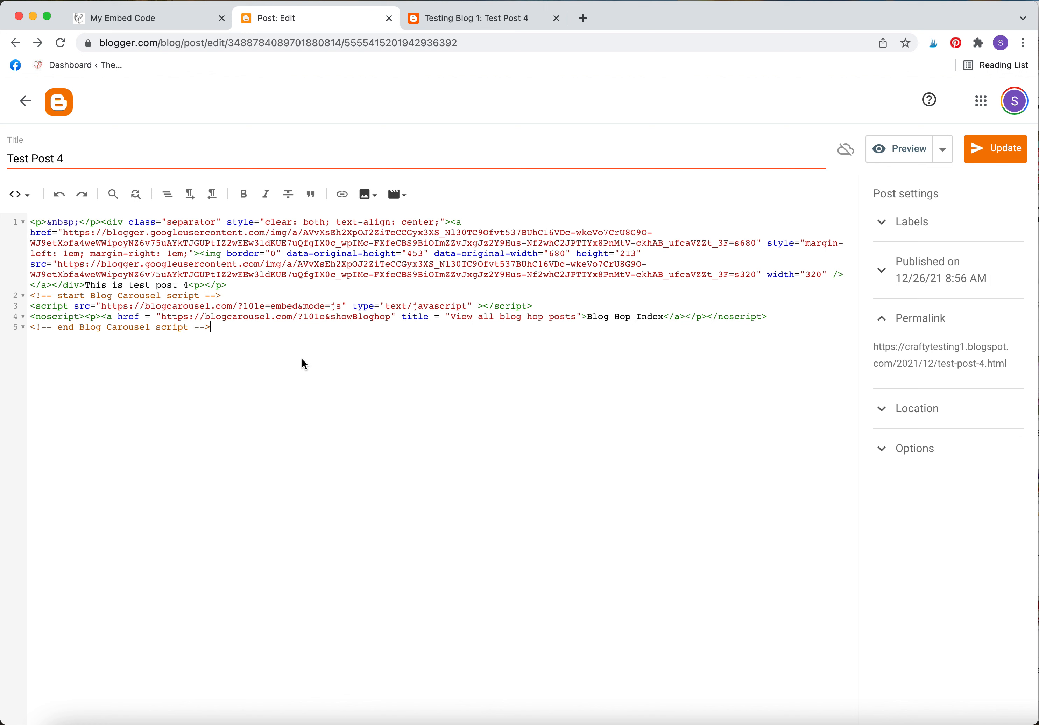
pyautogui.click(993, 155)
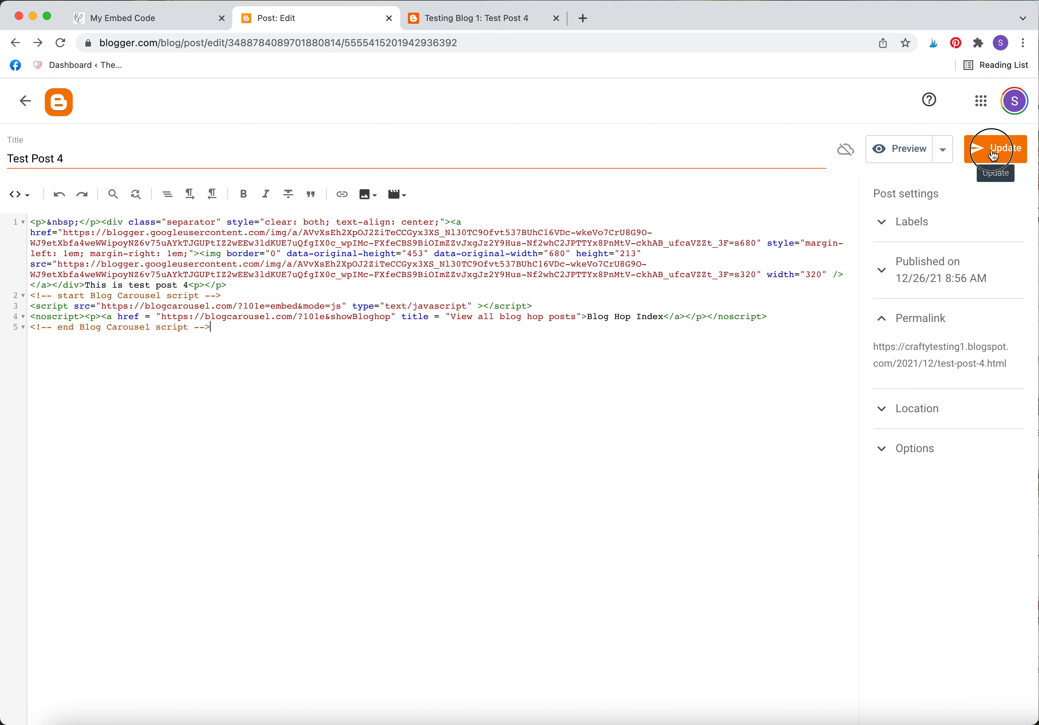
pyautogui.click(450, 20)
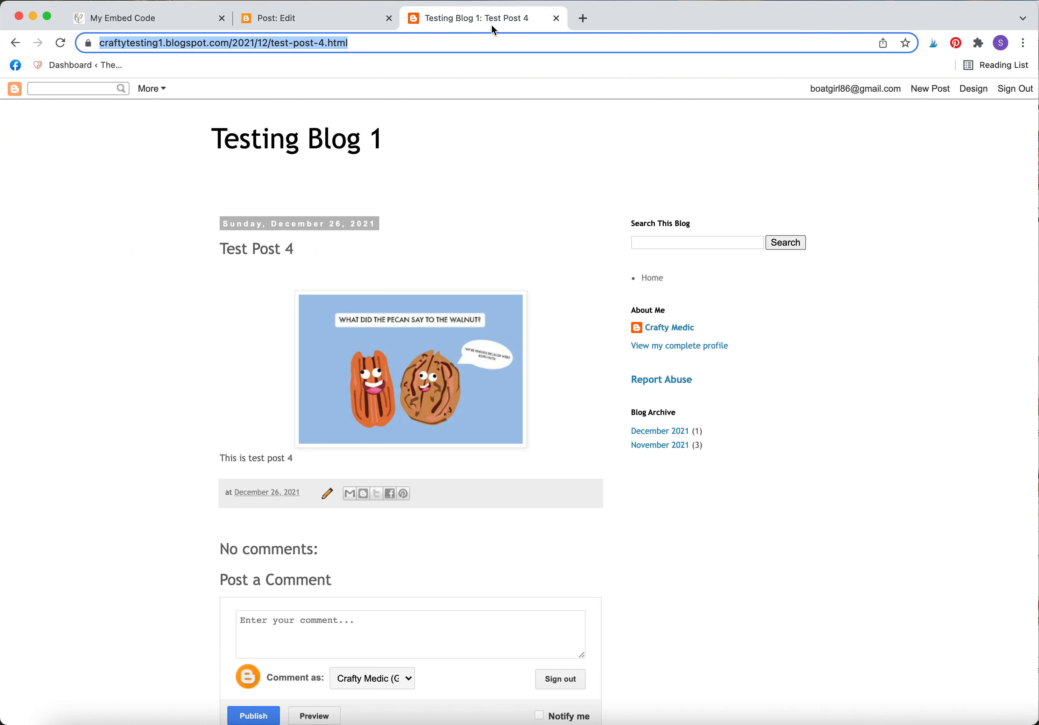
# Reload the live Test Post 4 and follow Next Blog around the hop back to it.
pyautogui.press('Return')
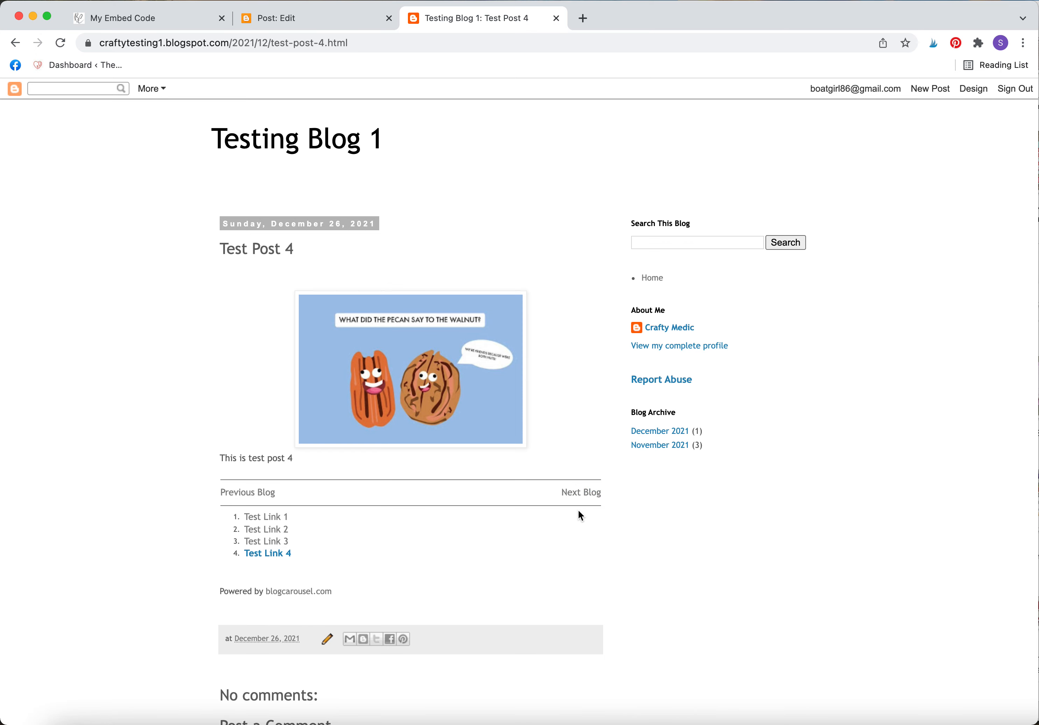
pyautogui.click(577, 494)
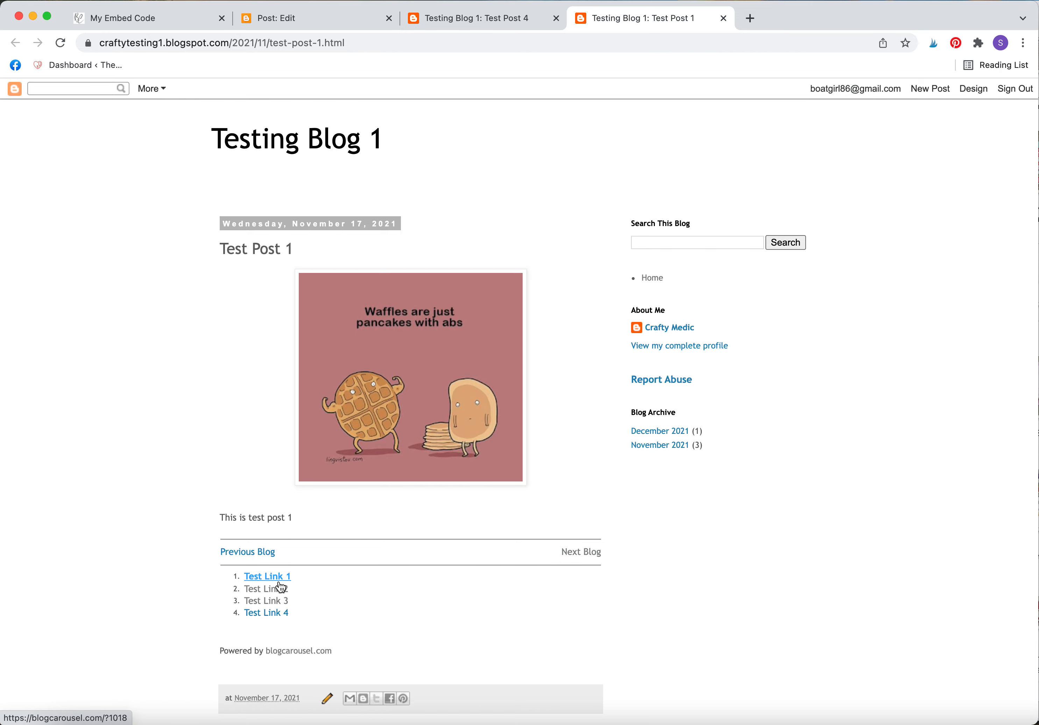
pyautogui.click(581, 552)
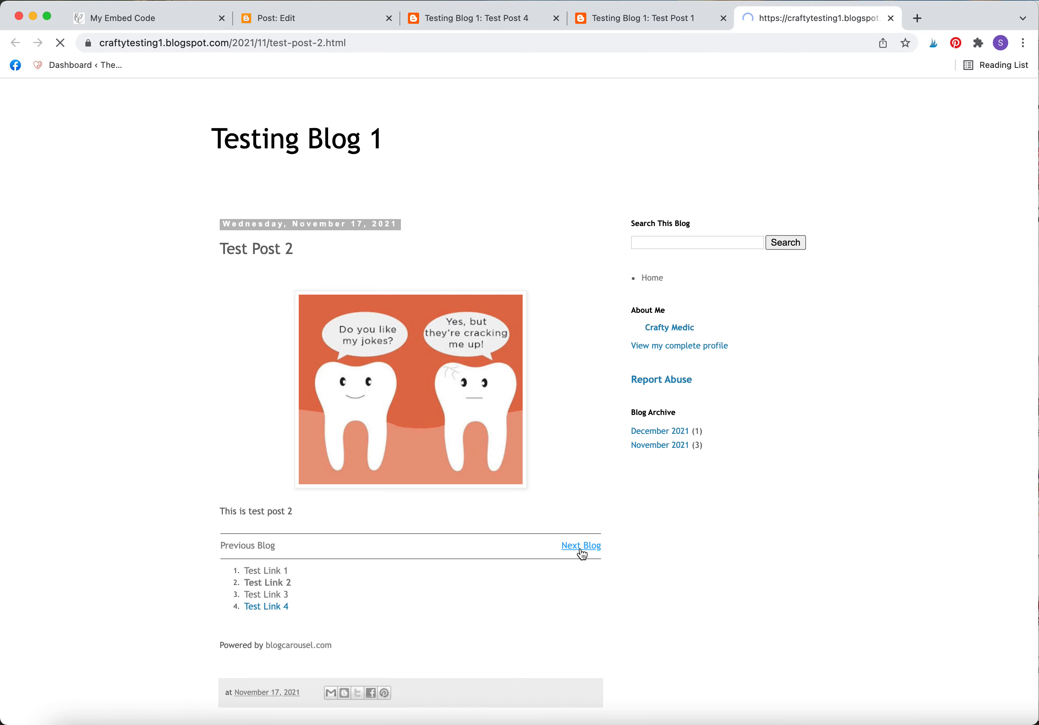
pyautogui.click(581, 551)
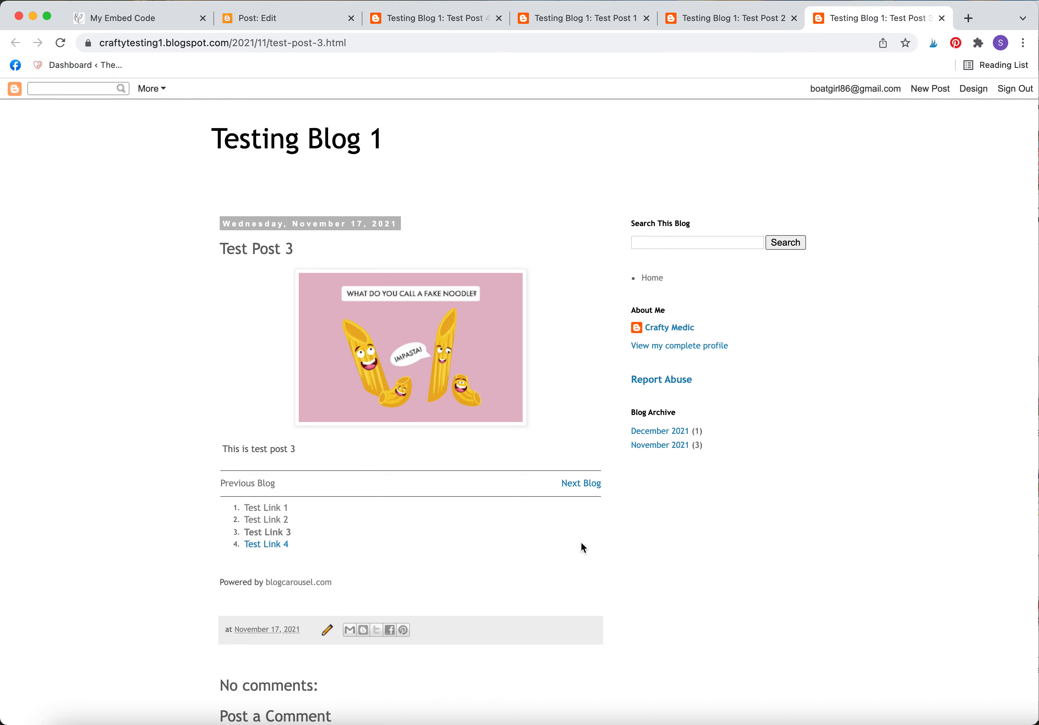
pyautogui.click(580, 481)
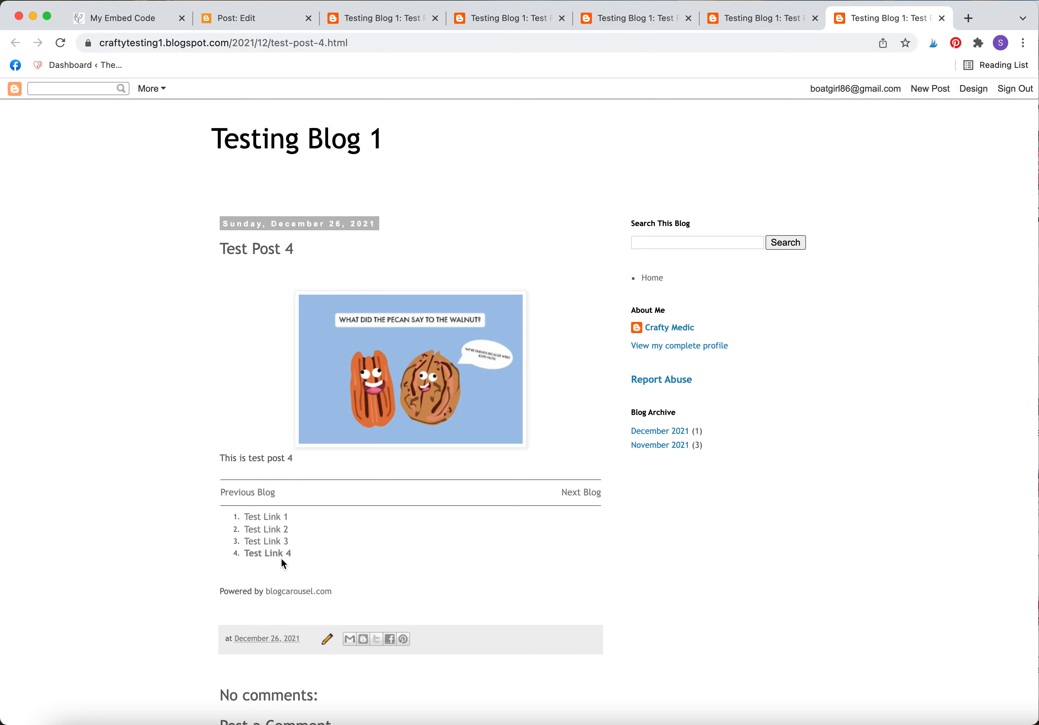
# Close the extra post tabs, go back to the posts list, and return to the embed code page.
pyautogui.press('super+w')
pyautogui.press('super+w')
pyautogui.press('super+w')
pyautogui.press('super+w')
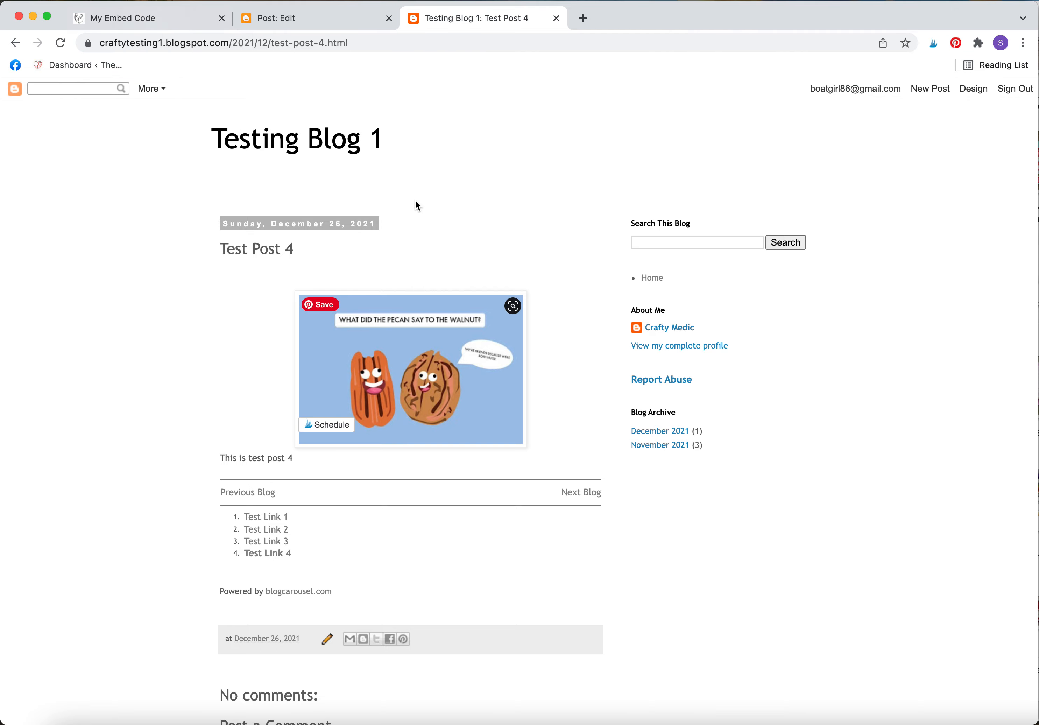
pyautogui.press('super+w')
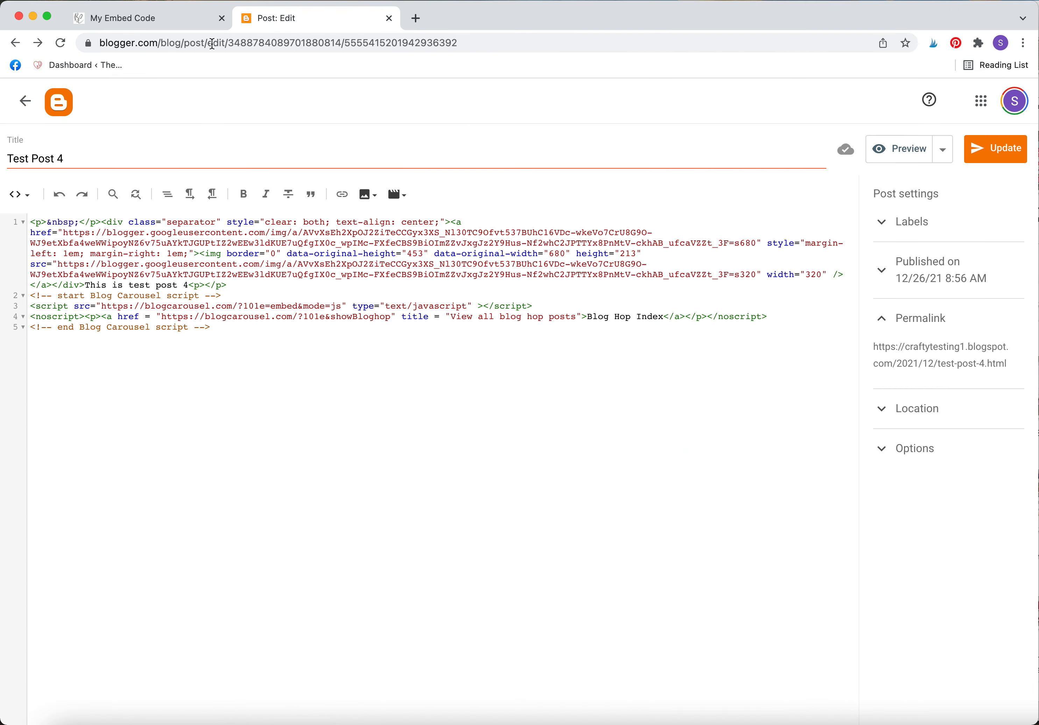
pyautogui.click(30, 112)
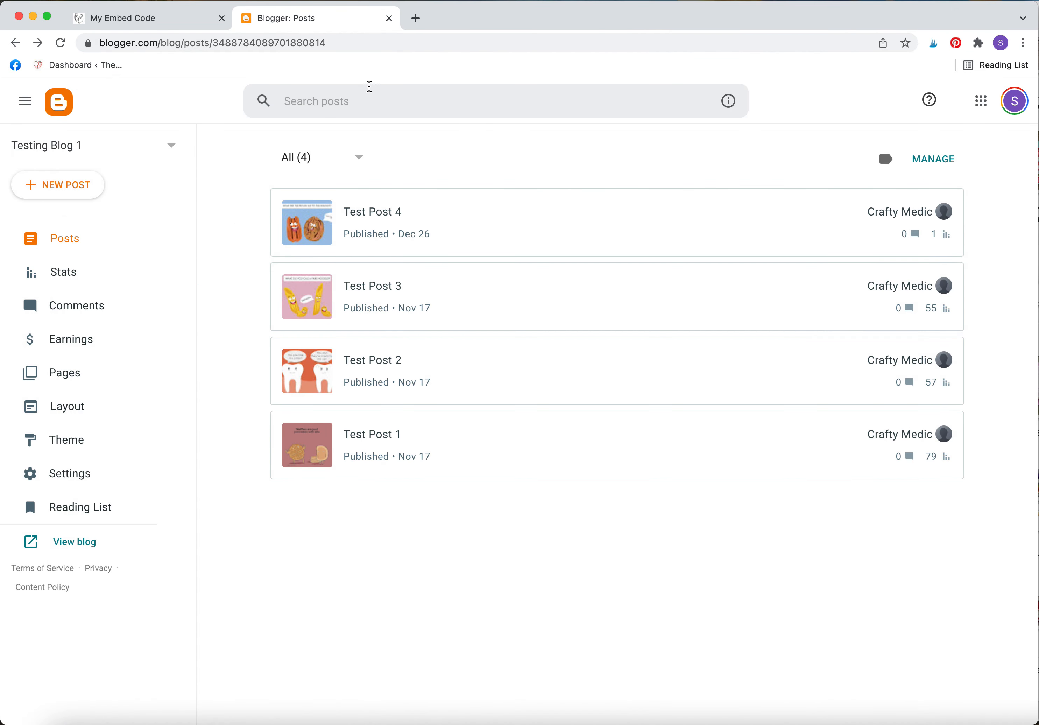
pyautogui.click(191, 18)
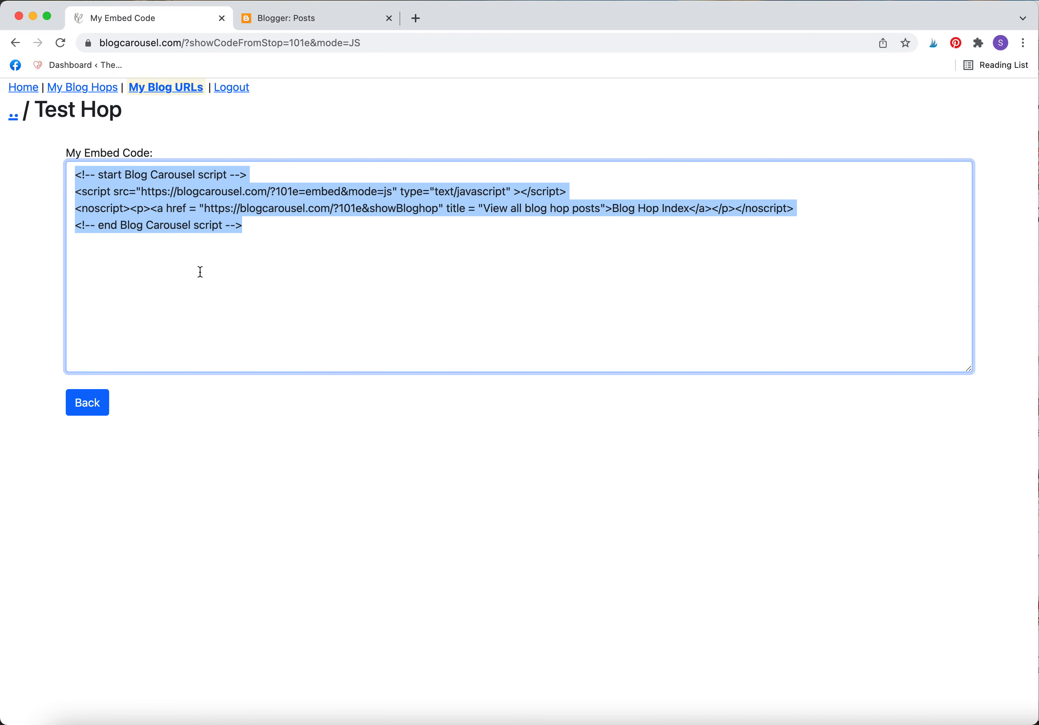
# Deselect the embed code and go back to the My Blog URLs list.
pyautogui.click(271, 232)
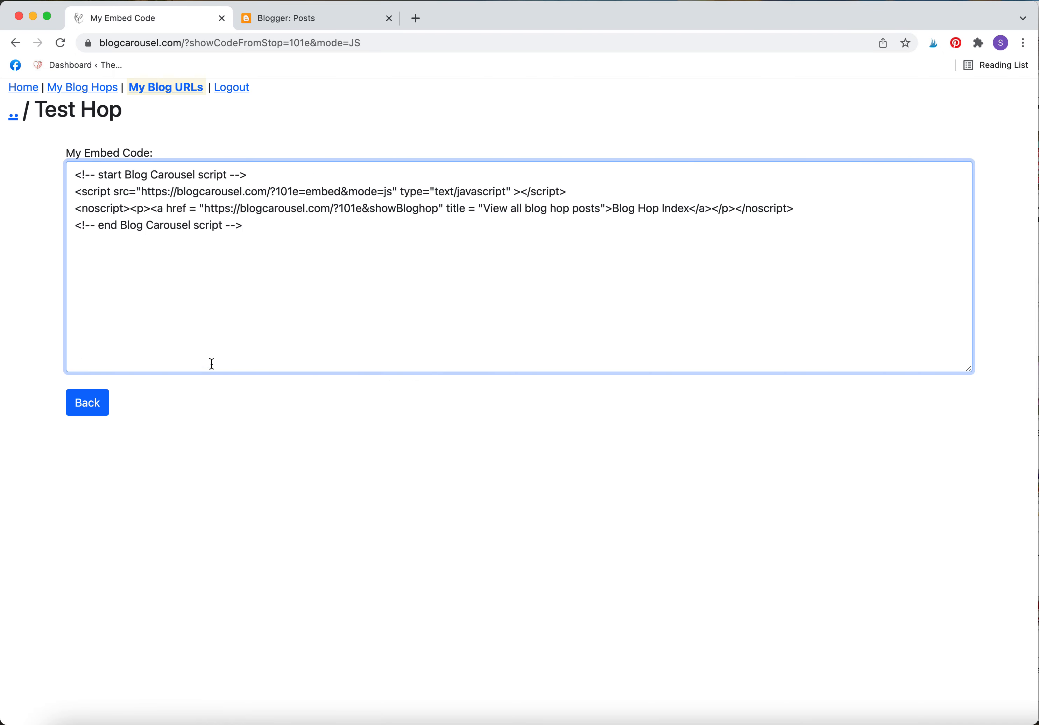
pyautogui.click(93, 415)
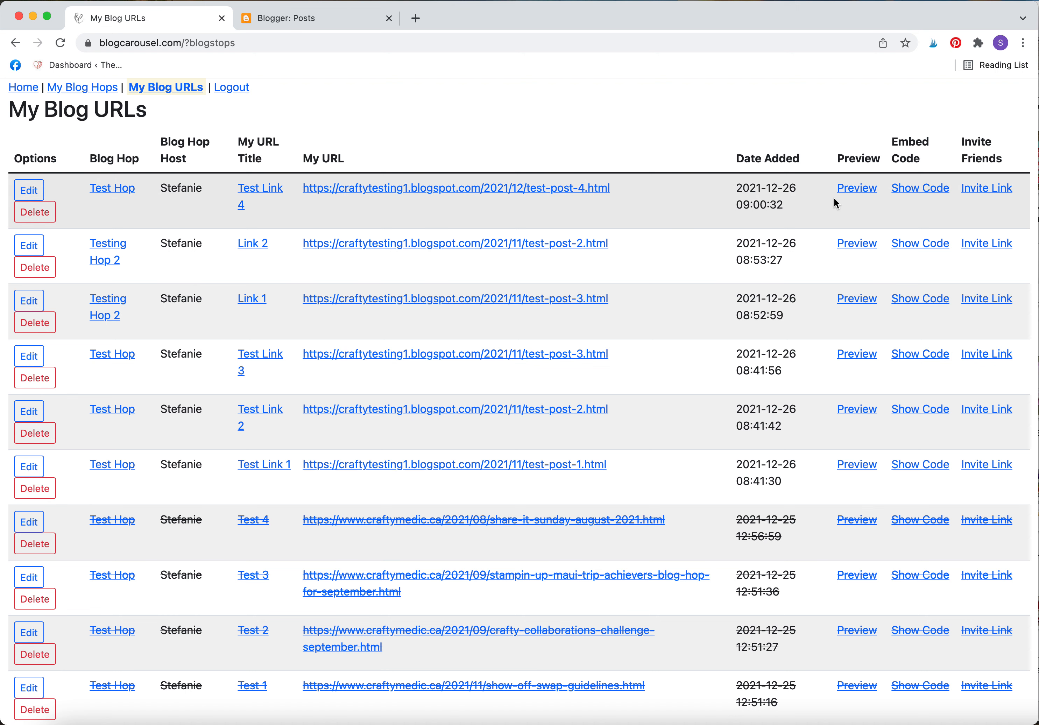
# Preview the Test Hop link list from the Test Link 4 row.
pyautogui.click(856, 187)
pyautogui.click(271, 43)
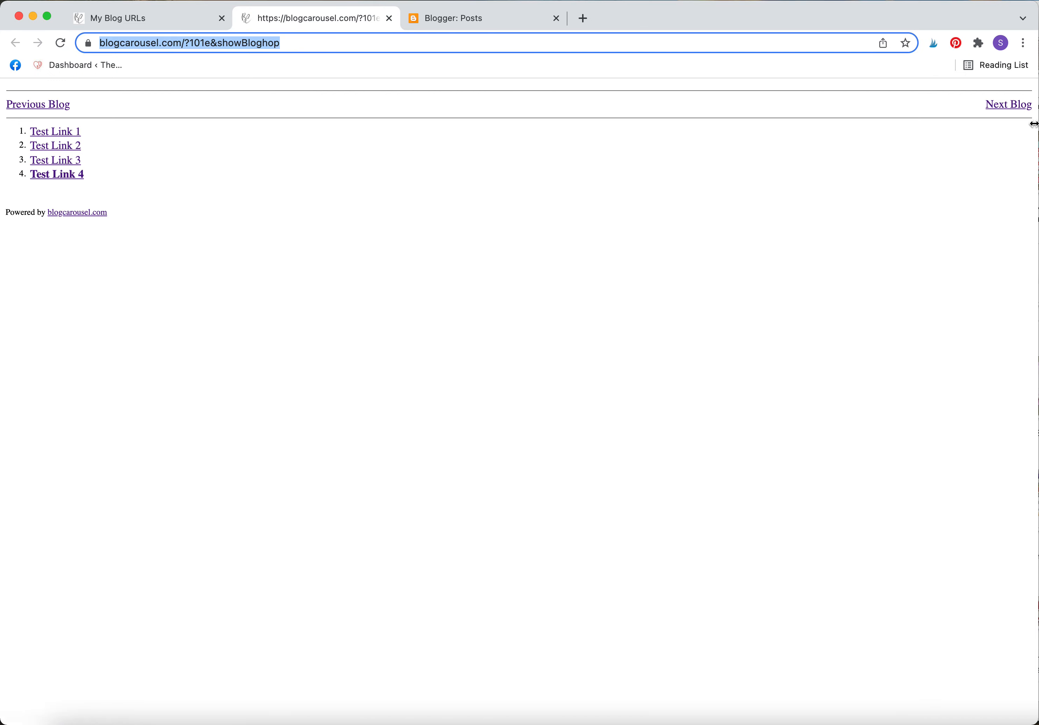
# Close the hop preview tab and go to the Blog Carousel home page.
pyautogui.click(389, 18)
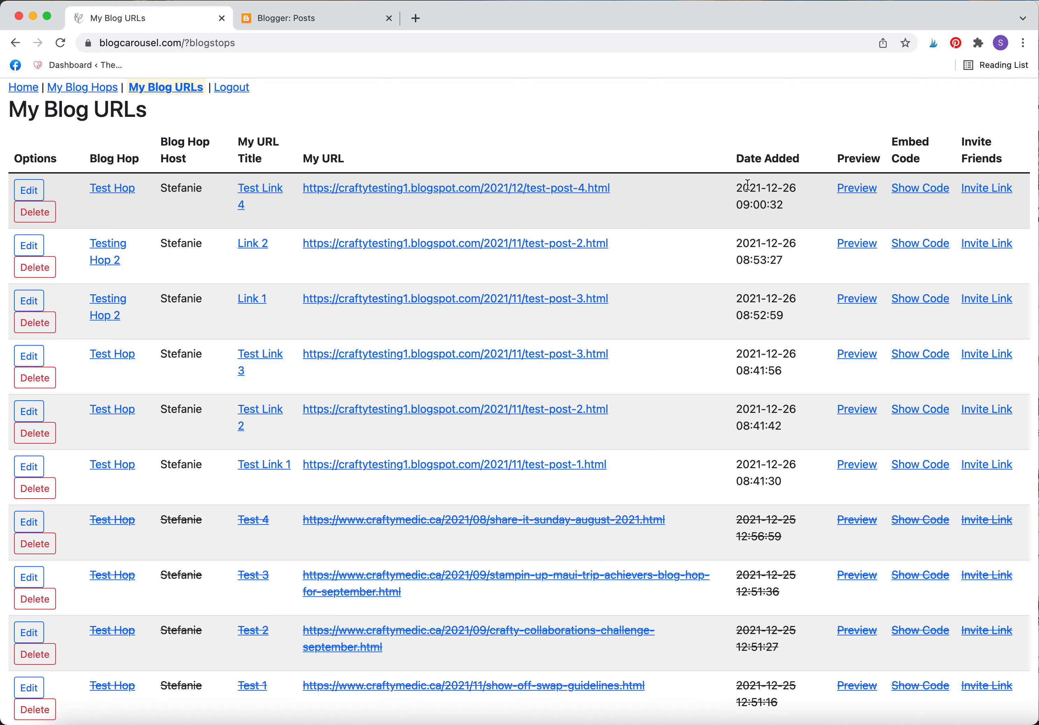
pyautogui.click(23, 87)
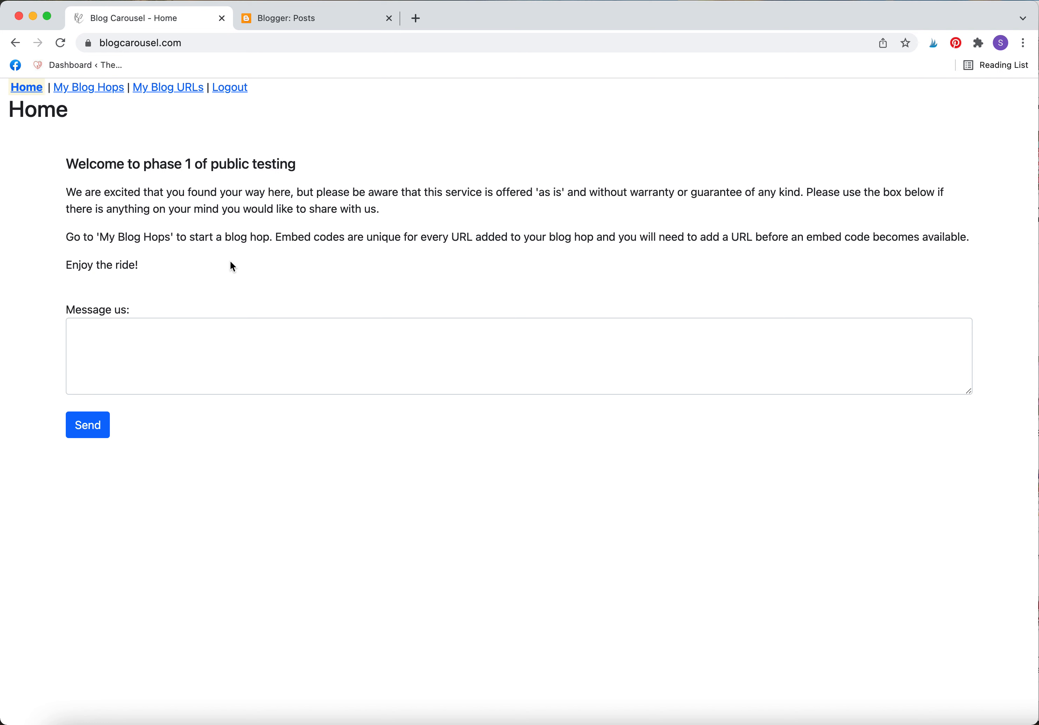